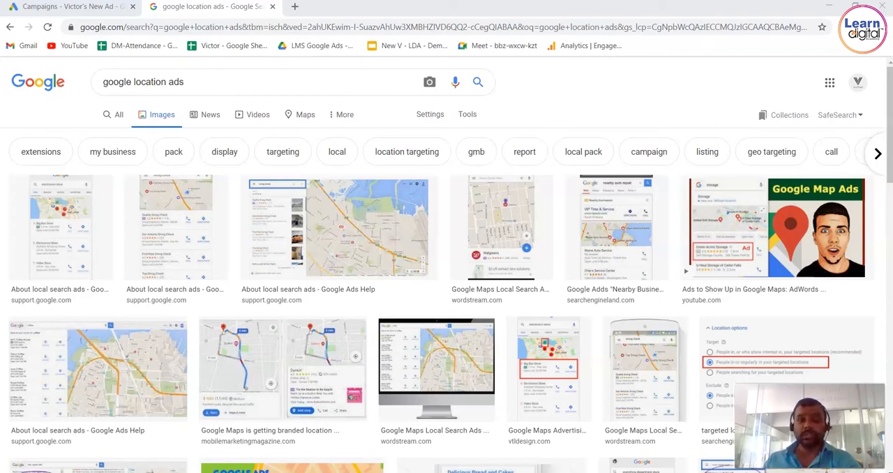
Search Google in a new tab for "tv repair shop near me" and look through the ads and local map listings.
click(294, 6)
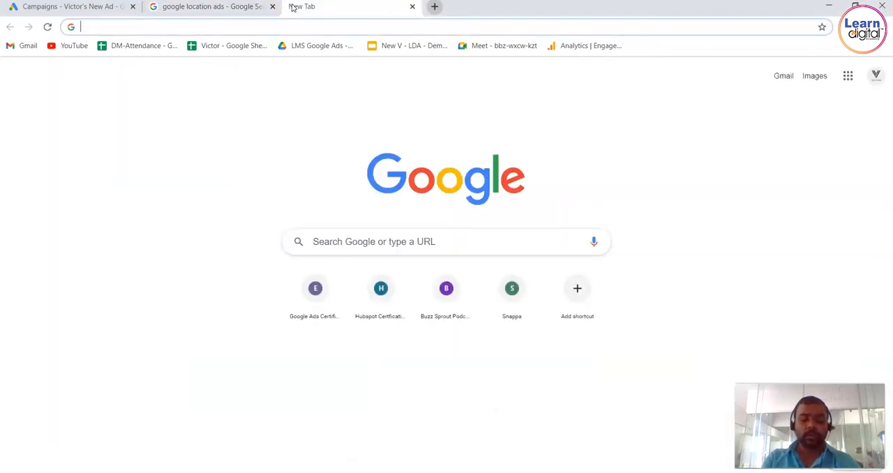
text(best mobil)
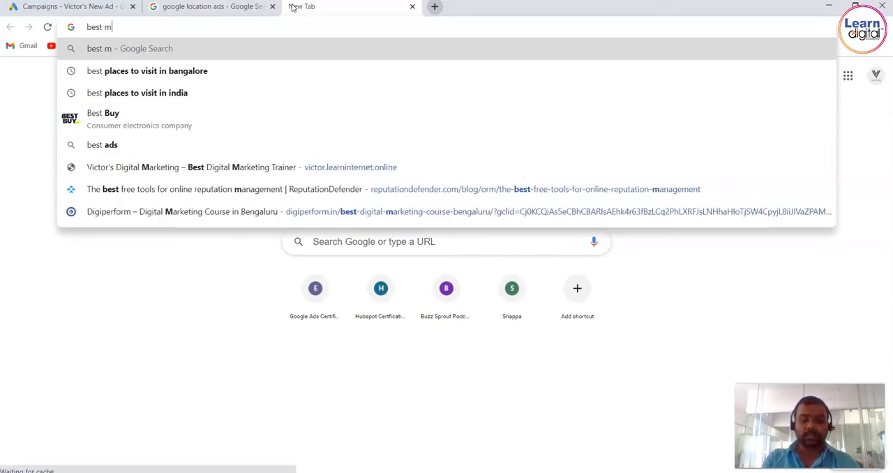
key(BackSpace)
key(BackSpace)
key(BackSpace)
key(BackSpace)
key(BackSpace)
key(ctrl+a)
text(tv)
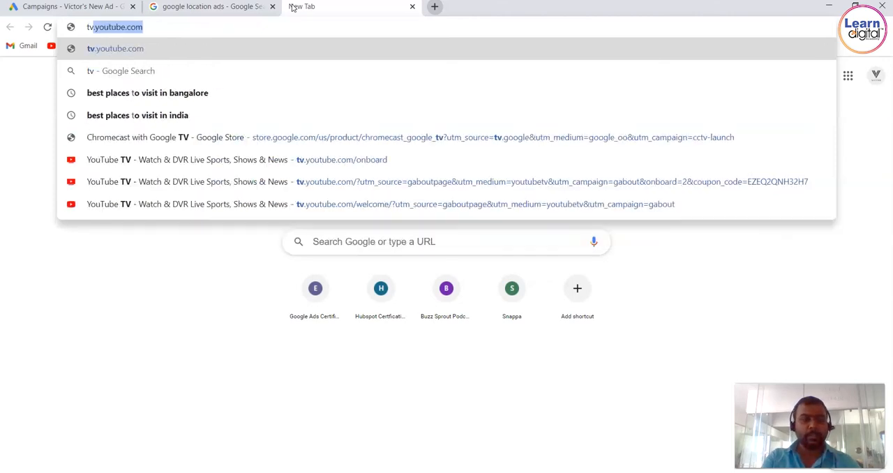
text( repair s)
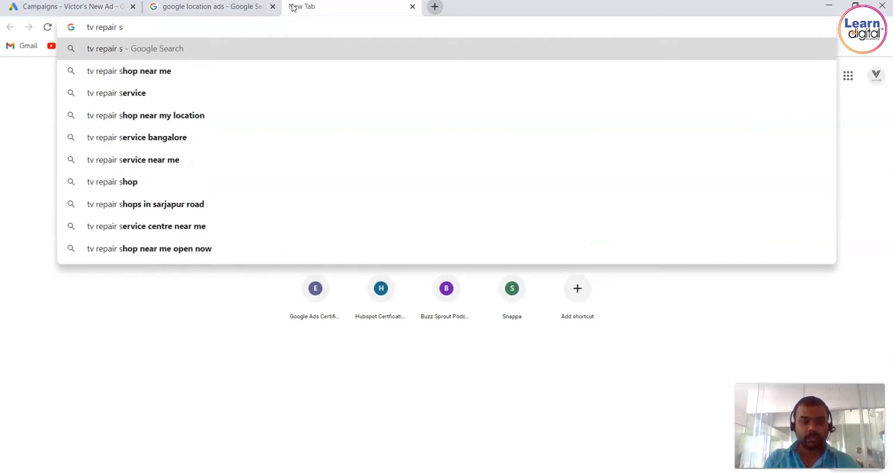
key(Down)
key(Return)
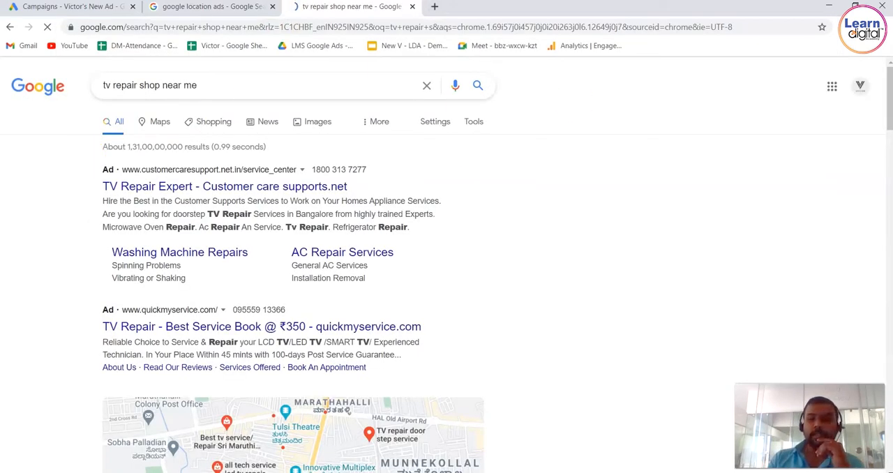
scroll(886, 84, down, 4)
scroll(323, 231, down, 1)
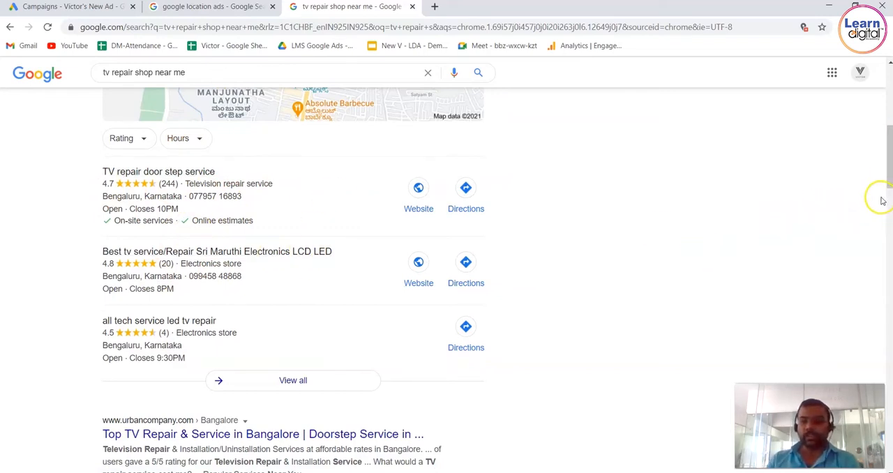
drag(890, 157, 890, 440)
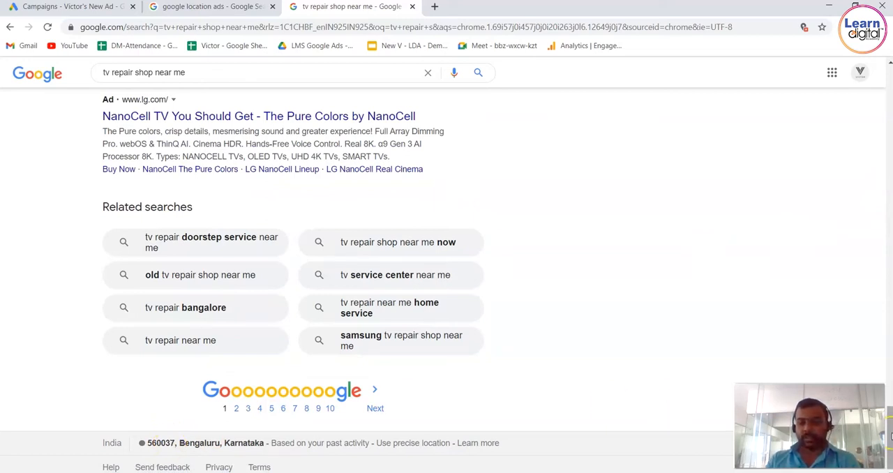
drag(889, 436, 883, 131)
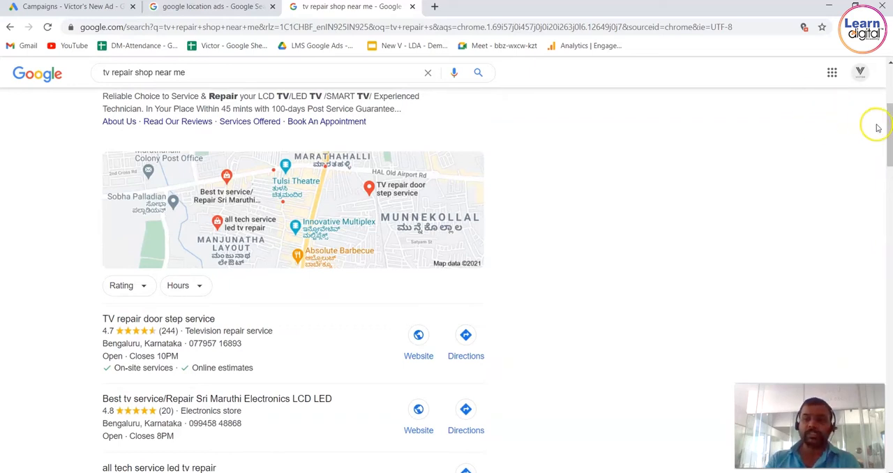
mouse_move(889, 123)
mouse_down()
mouse_move(889, 105)
mouse_move(889, 135)
mouse_up()
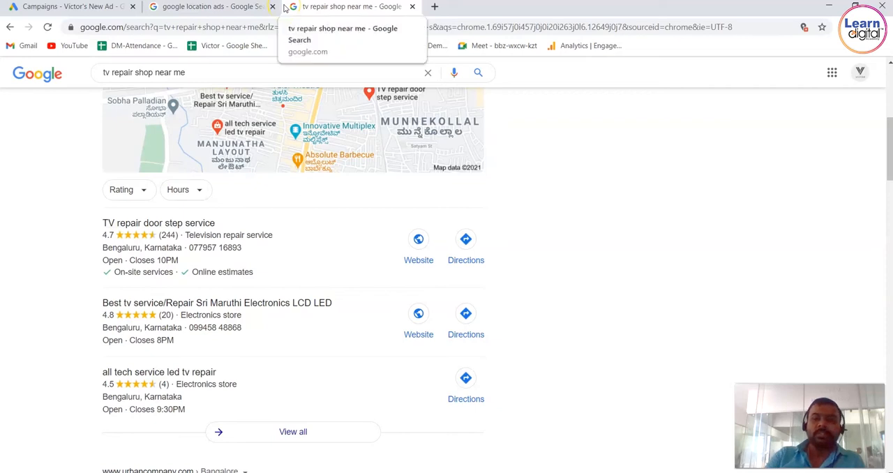
Preview the "About local search ads" example images in the google location ads results, and close the TV repair search.
click(213, 7)
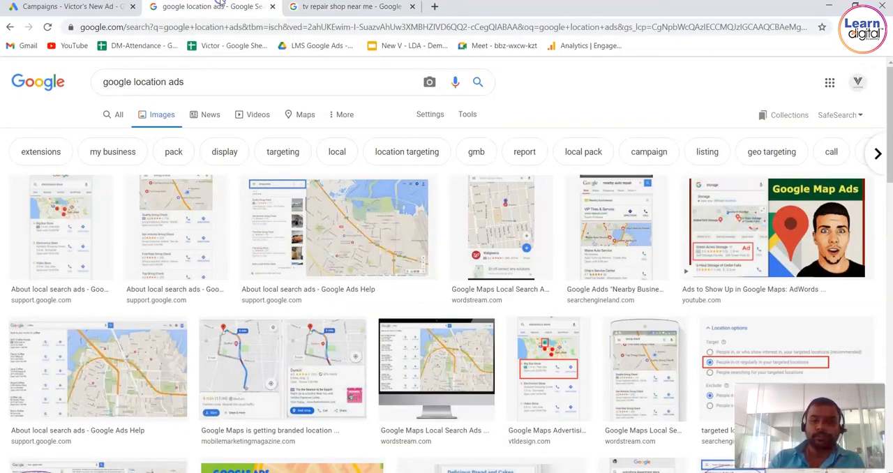
click(282, 222)
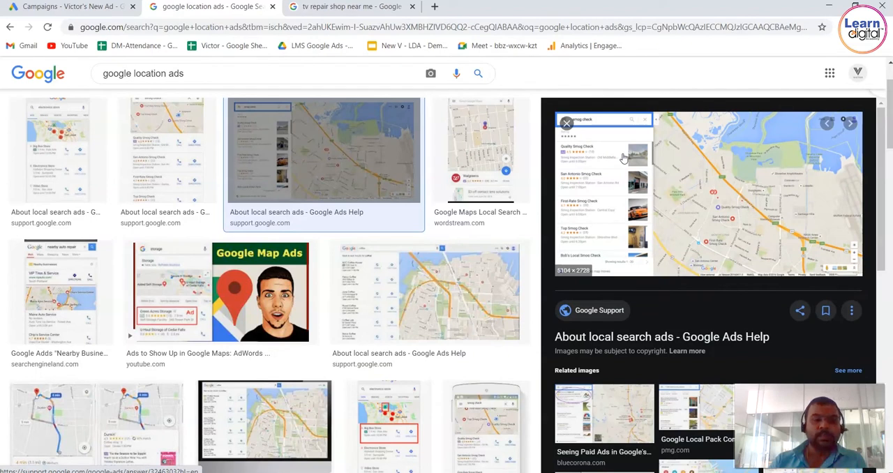
click(197, 122)
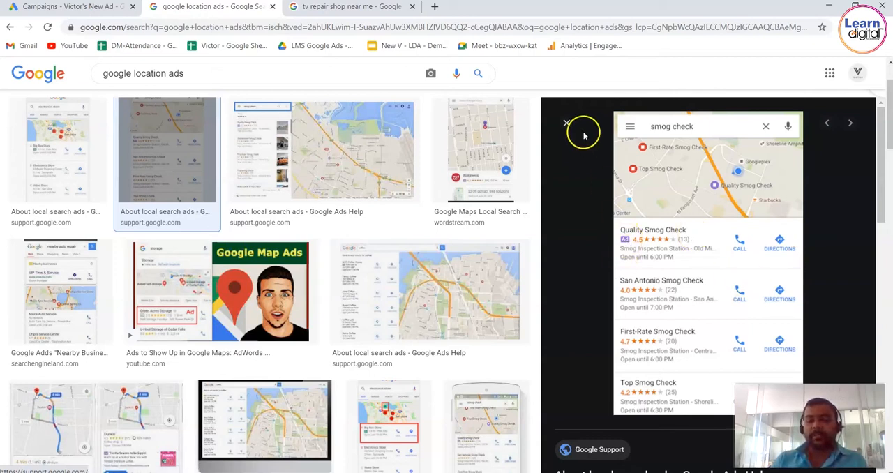
click(333, 120)
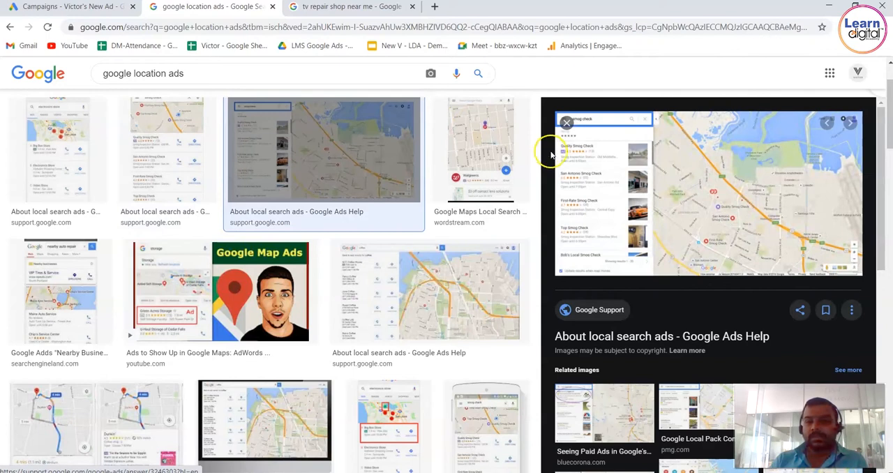
click(80, 113)
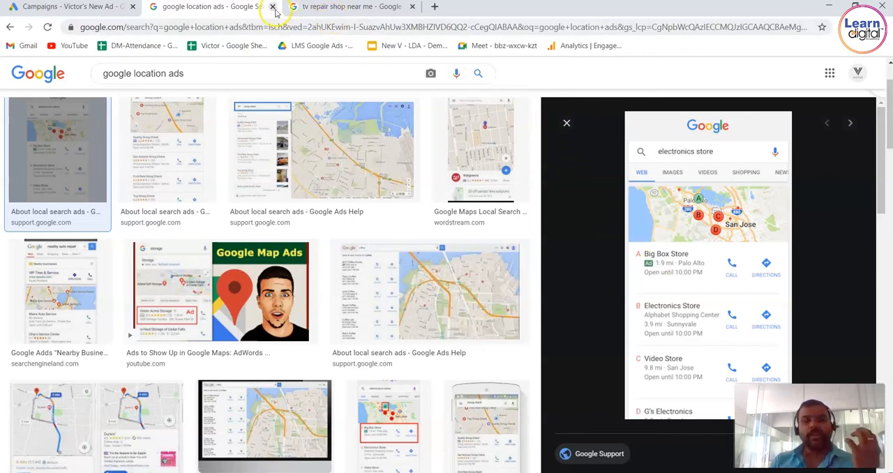
click(333, 8)
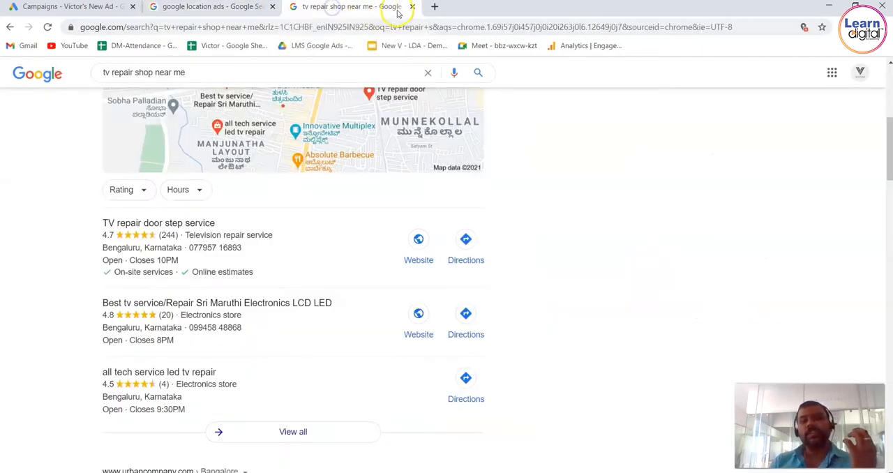
click(412, 7)
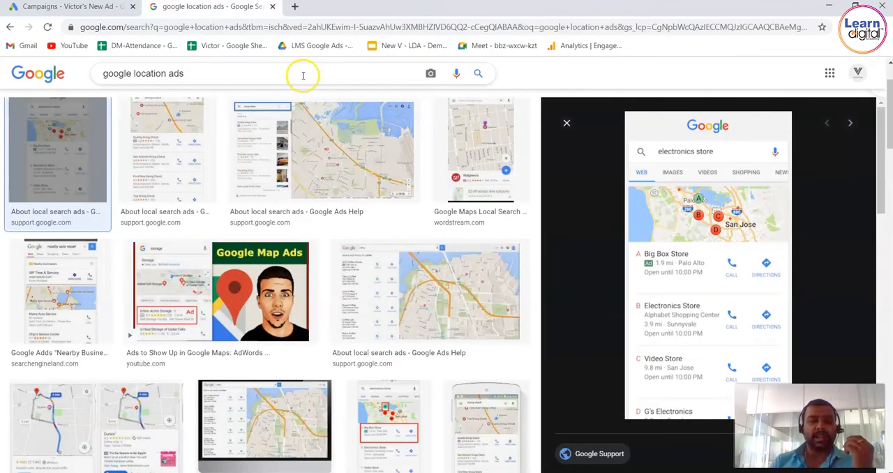
Switch to Google Ads and start creating a new campaign.
click(102, 8)
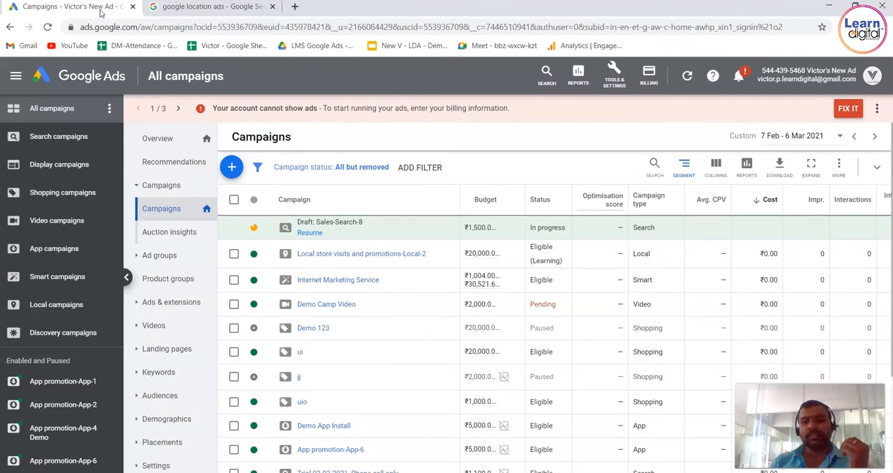
click(237, 170)
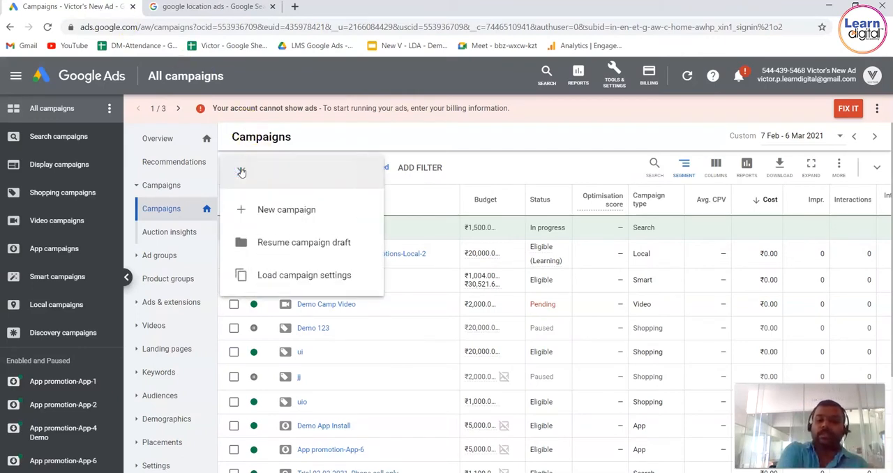
click(278, 211)
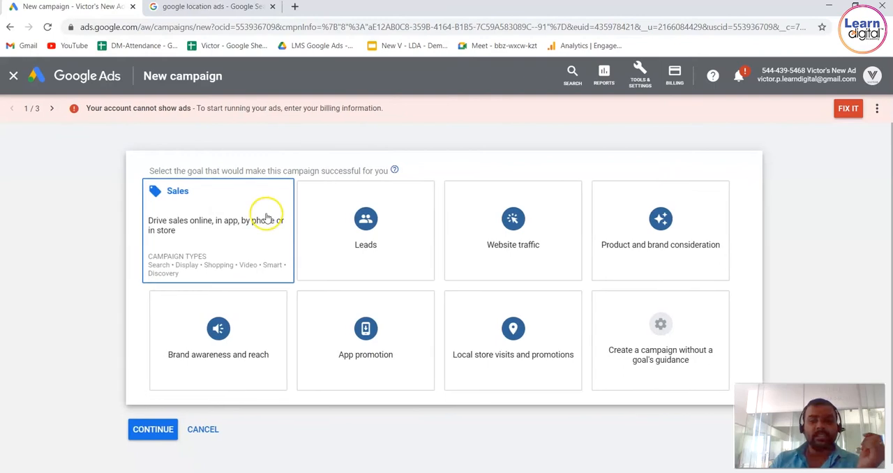
Choose "Local store visits and promotions" as the campaign goal.
click(407, 222)
click(157, 250)
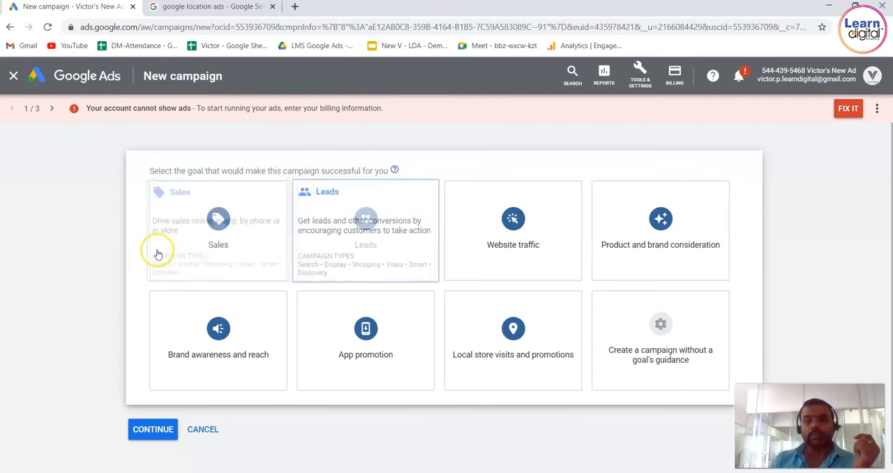
click(393, 202)
click(591, 242)
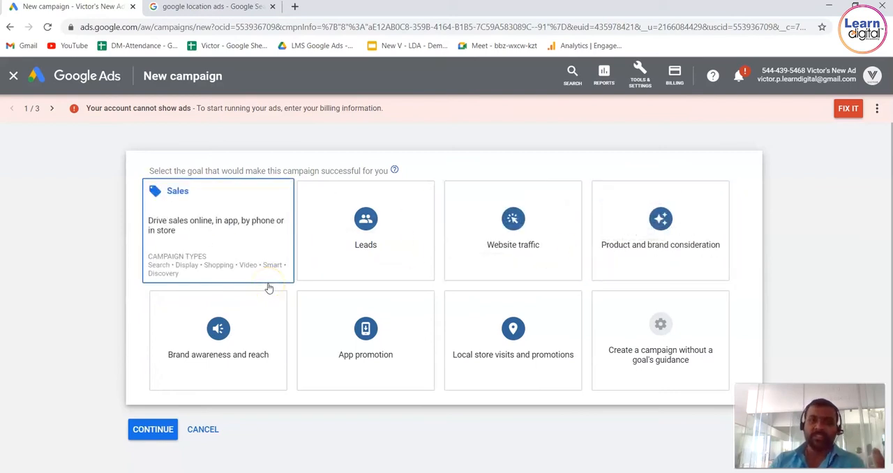
click(524, 323)
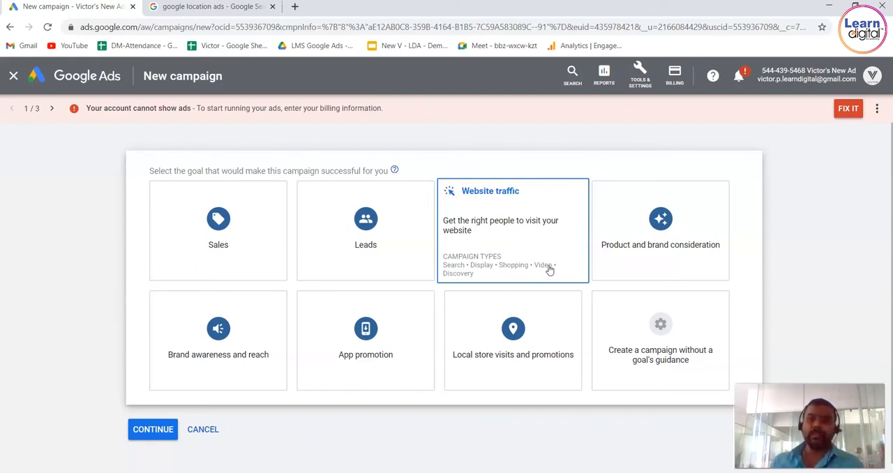
click(528, 334)
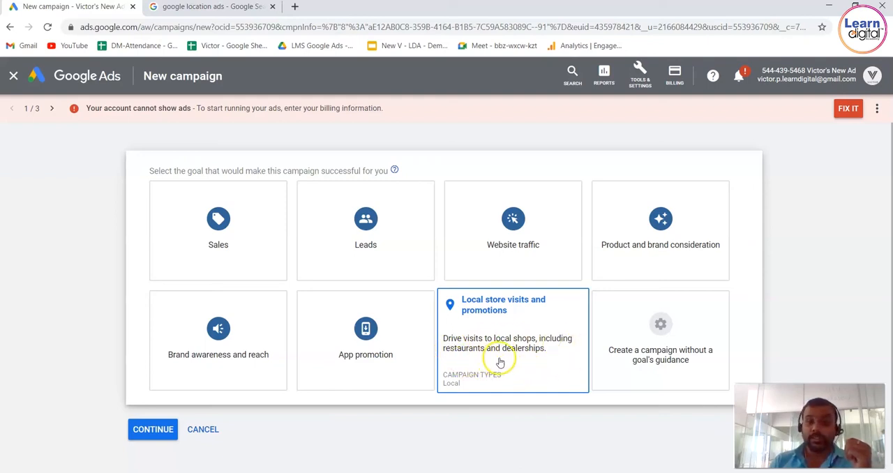
Keep the Local campaign type with all Google My Business locations and continue to the campaign settings.
scroll(500, 362, down, 4)
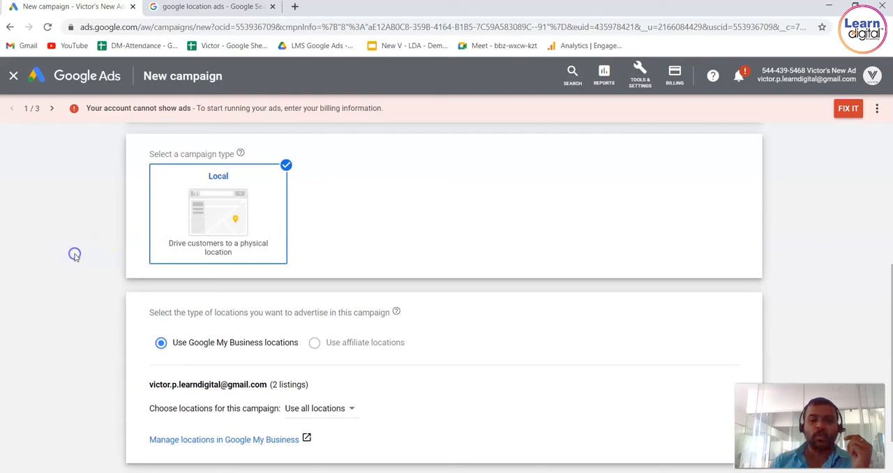
scroll(76, 258, down, 1)
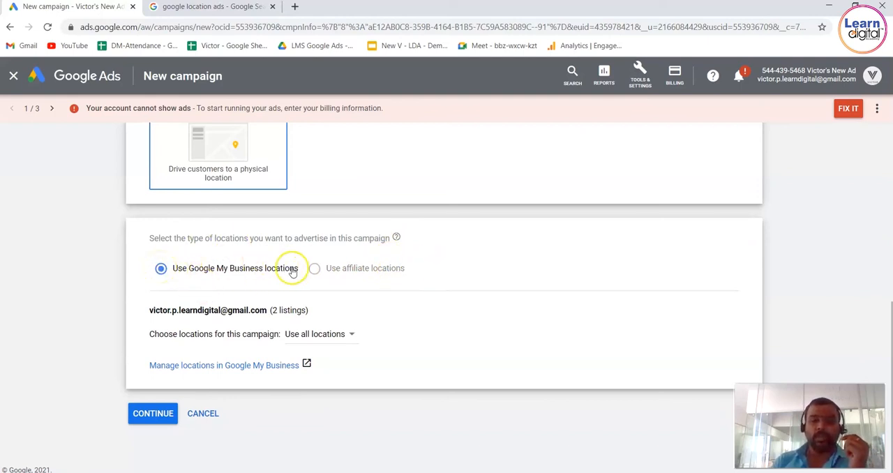
click(48, 352)
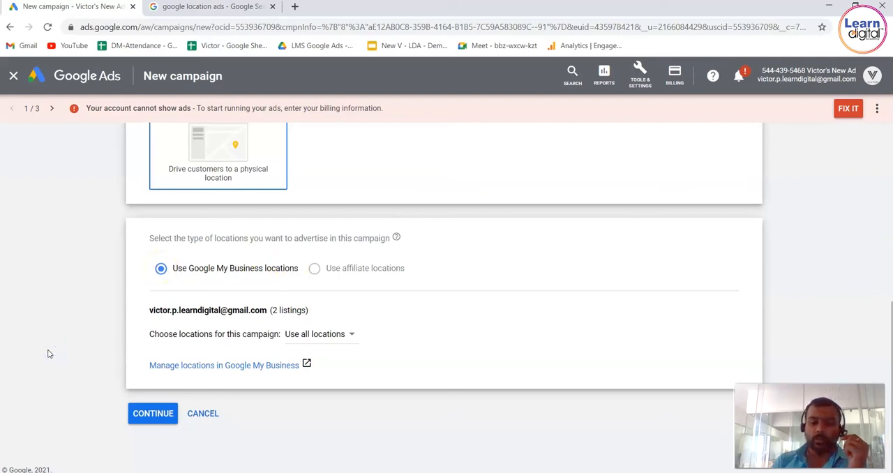
click(149, 418)
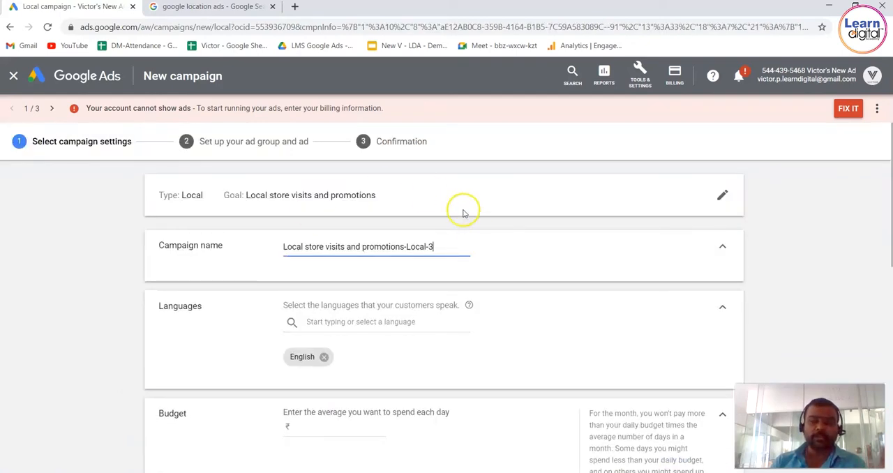
Rename the campaign as "Demo Location Campaign 1".
triple_click(448, 247)
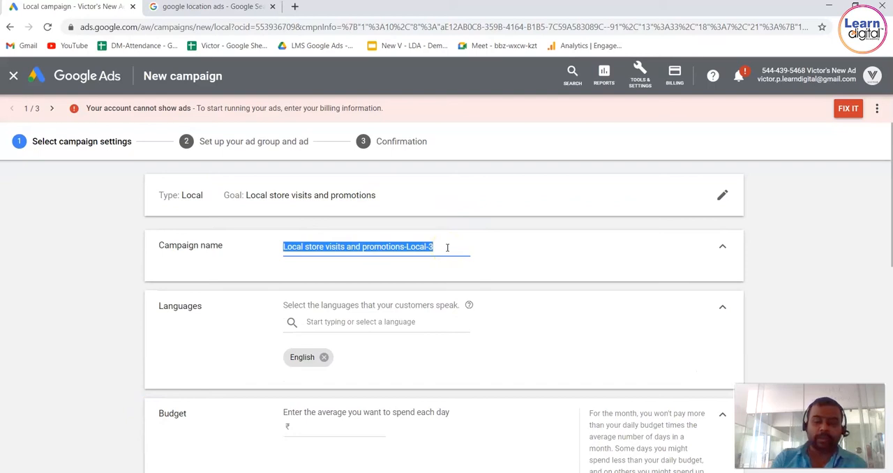
text(Demo Sh)
key(BackSpace)
key(BackSpace)
key(BackSpace)
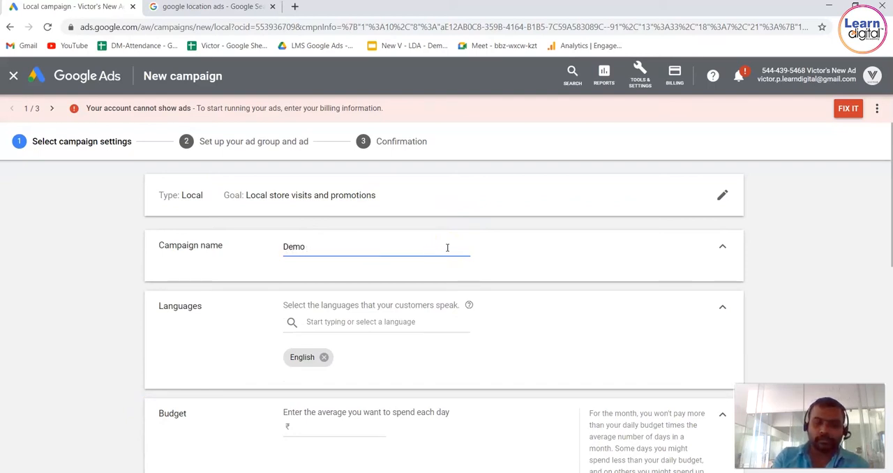
text(Lo)
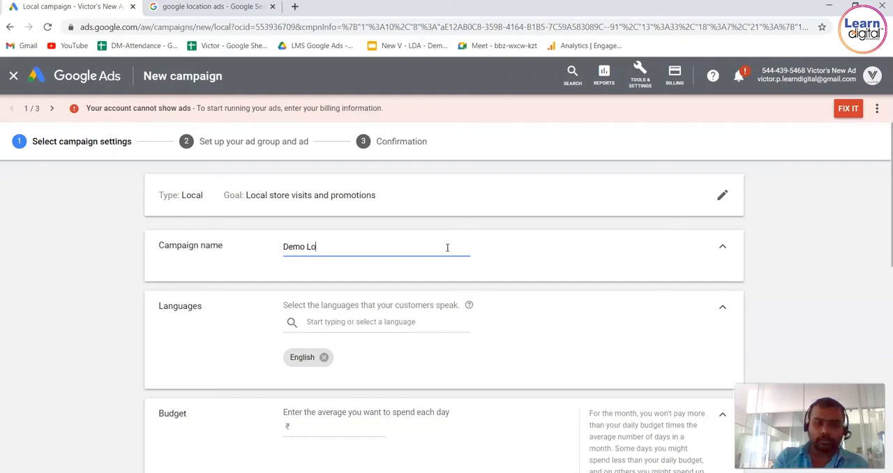
text(cation Campaign 1)
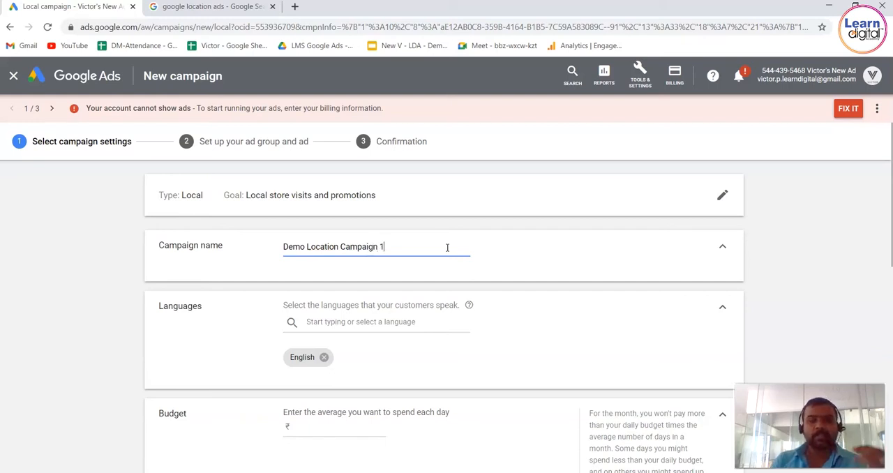
Review the language options, keeping English, and set the average daily budget to ₹2,000.
click(397, 321)
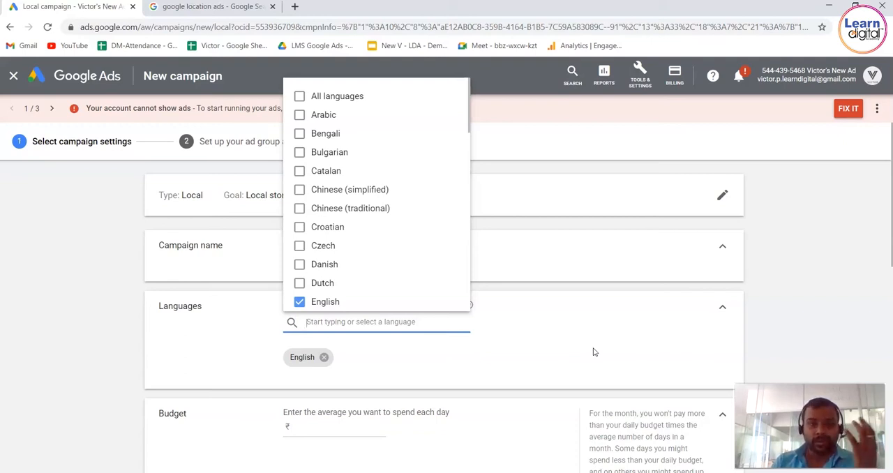
click(812, 309)
scroll(813, 309, down, 2)
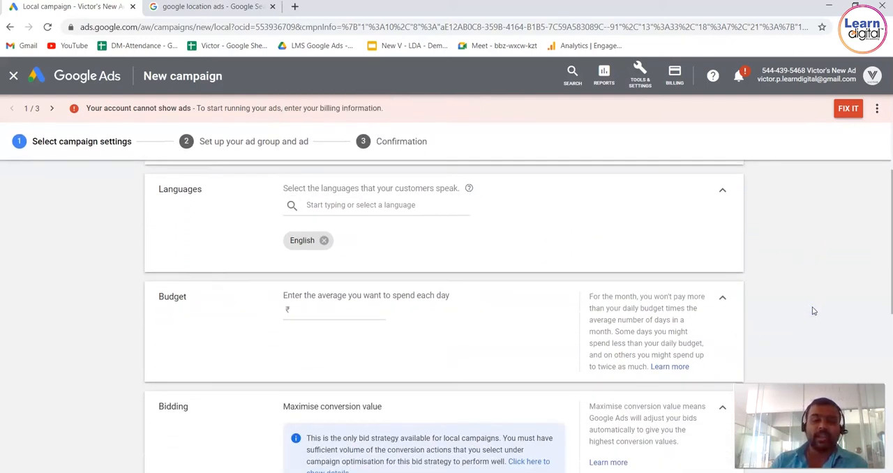
click(333, 311)
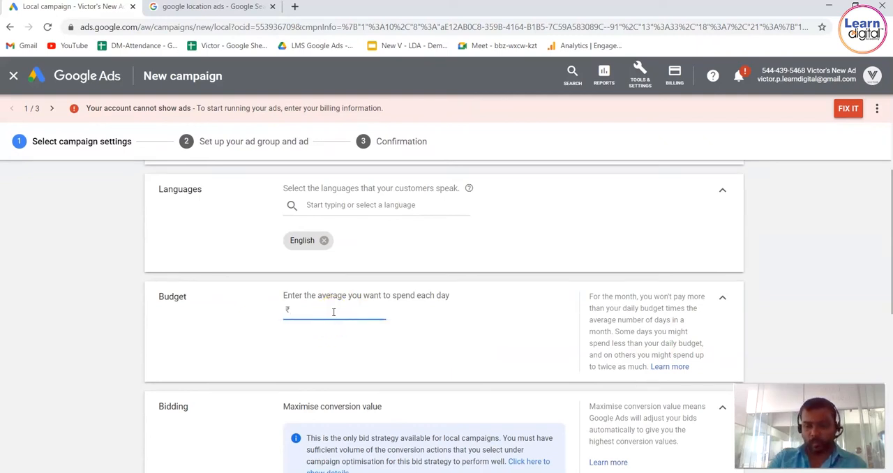
click(791, 262)
scroll(791, 263, down, 1)
scroll(791, 263, down, 1)
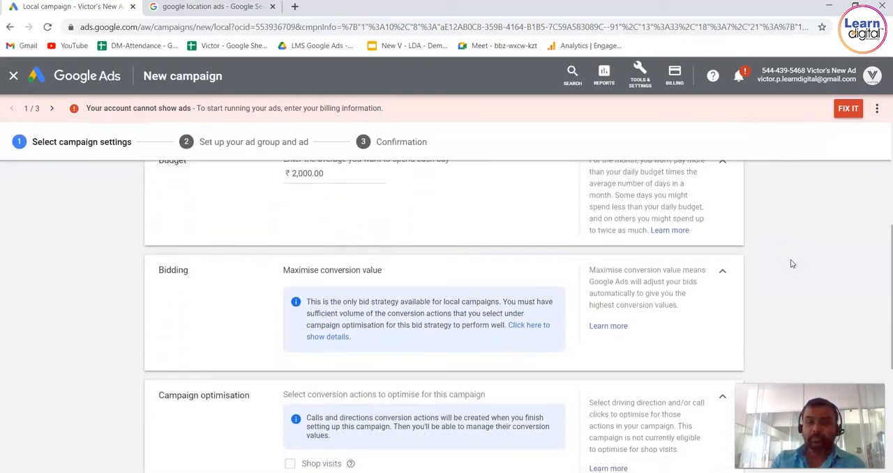
Review the Maximise conversion value bid strategy and the note on its availability and conversion requirements for local campaigns.
drag(217, 244, 155, 243)
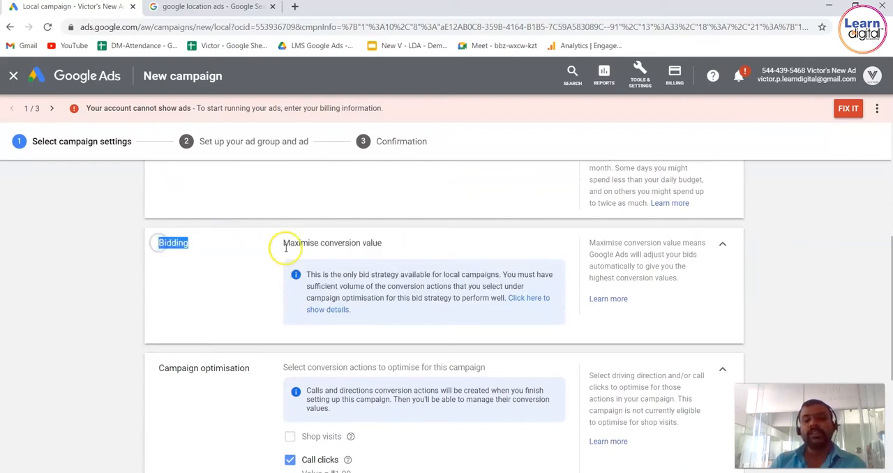
drag(285, 245, 391, 247)
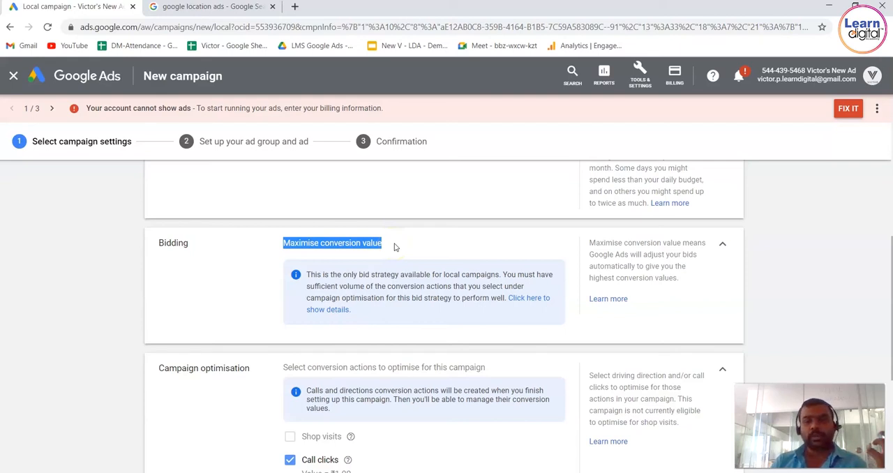
click(825, 263)
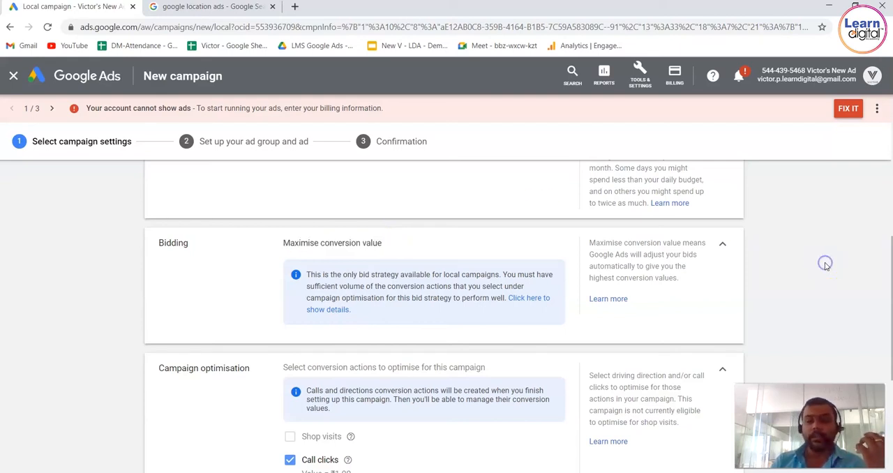
scroll(826, 266, down, 1)
scroll(825, 267, down, 2)
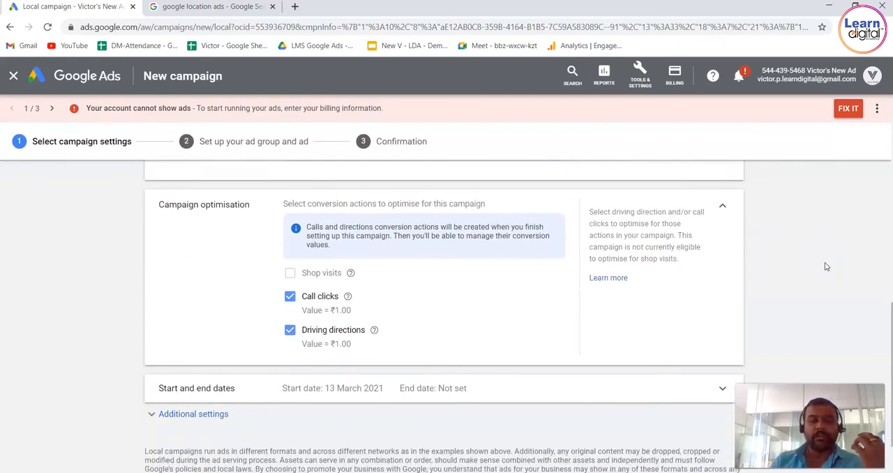
scroll(826, 266, up, 1)
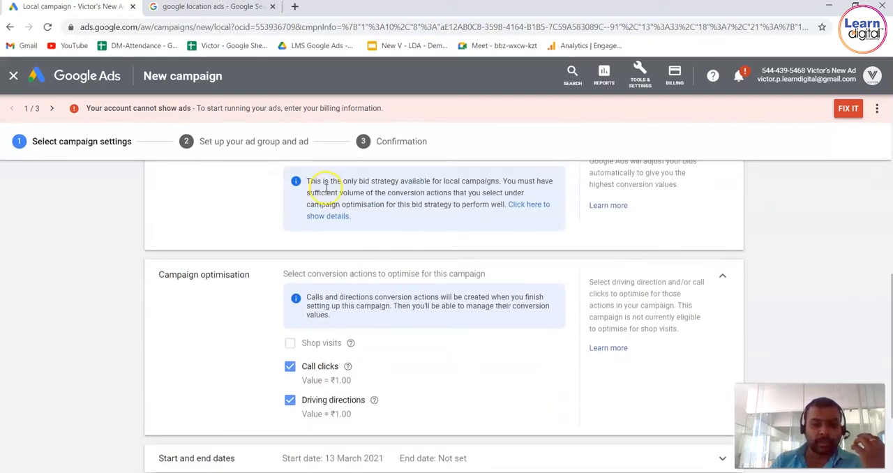
drag(317, 183, 497, 181)
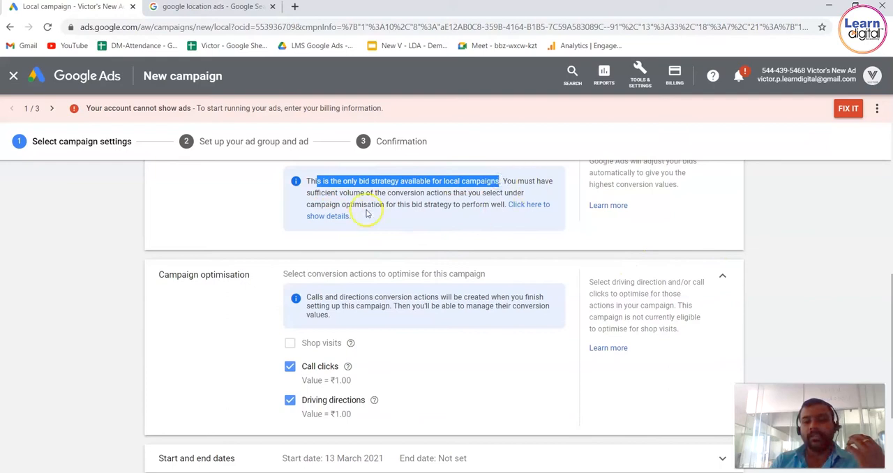
click(316, 198)
drag(316, 199, 513, 207)
click(798, 243)
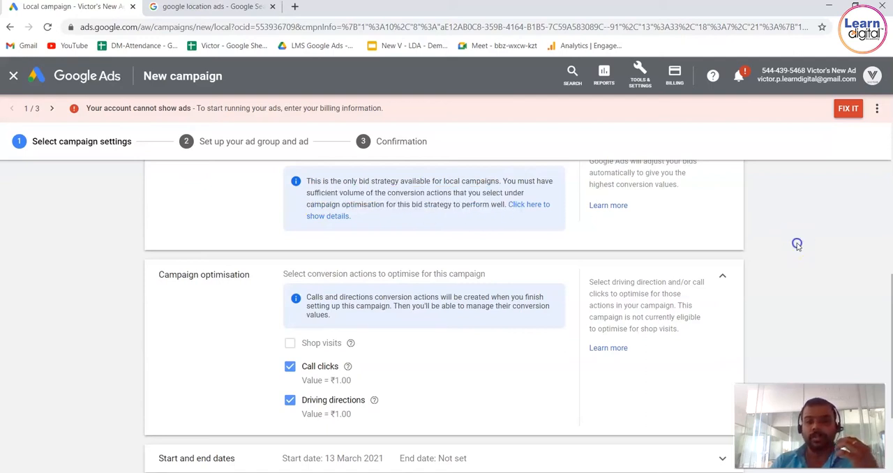
Review the conversion actions offered under Campaign optimisation, including call clicks and driving directions.
scroll(797, 244, down, 1)
scroll(797, 246, down, 1)
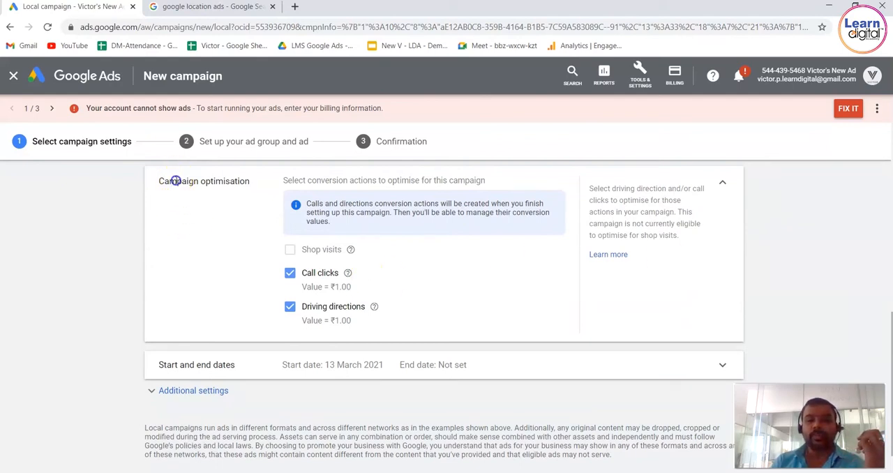
drag(176, 181, 240, 180)
drag(300, 180, 486, 180)
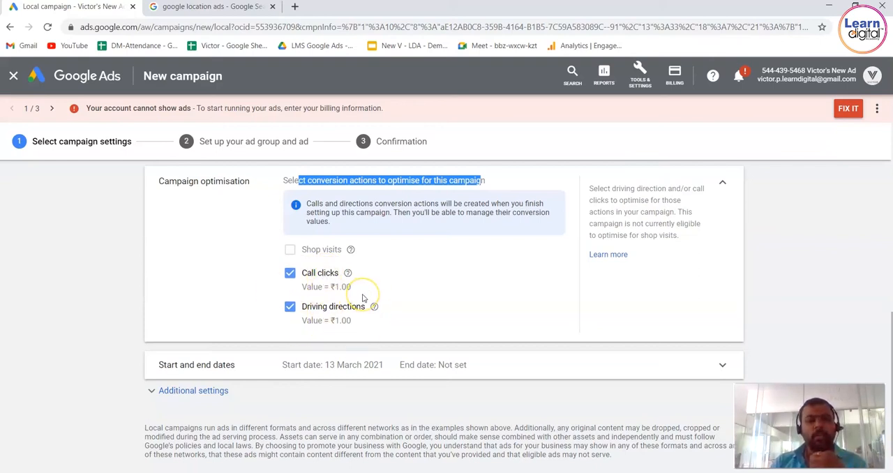
click(840, 299)
Expand the start and end date settings and set the campaign's start date to 1 Apr 2021.
scroll(842, 300, down, 1)
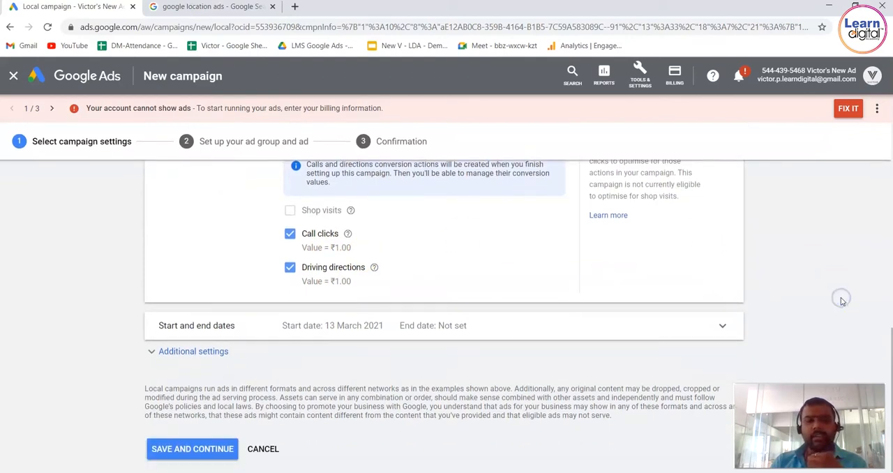
click(658, 308)
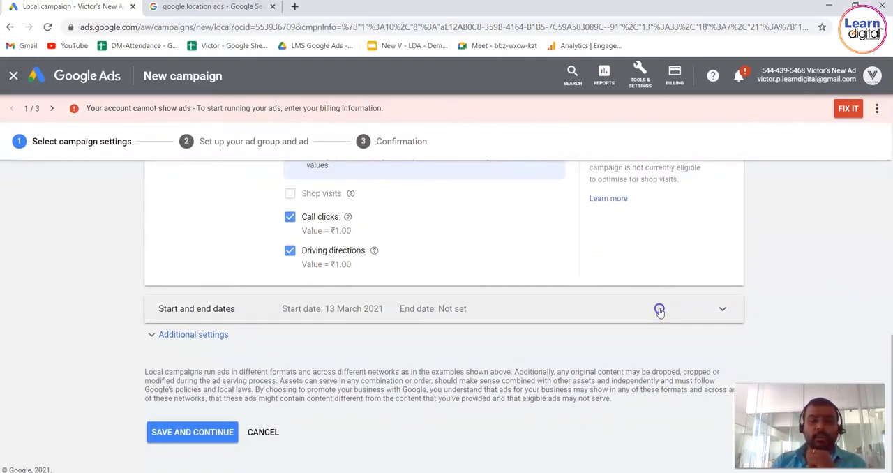
click(360, 328)
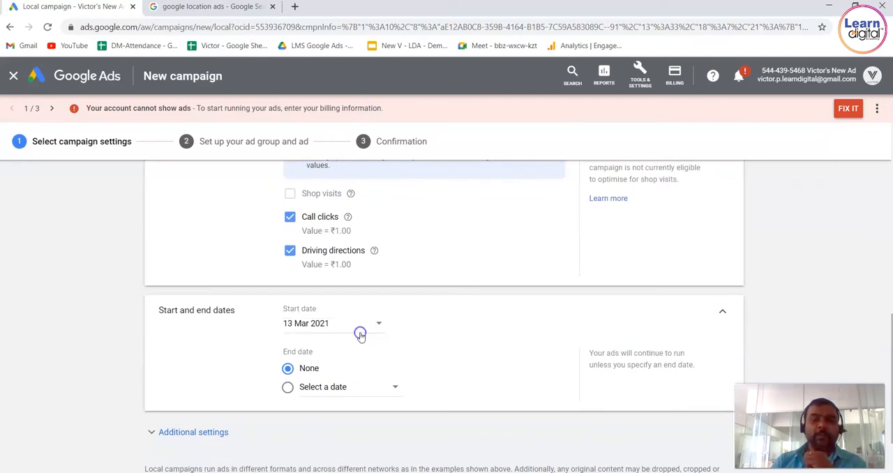
click(356, 323)
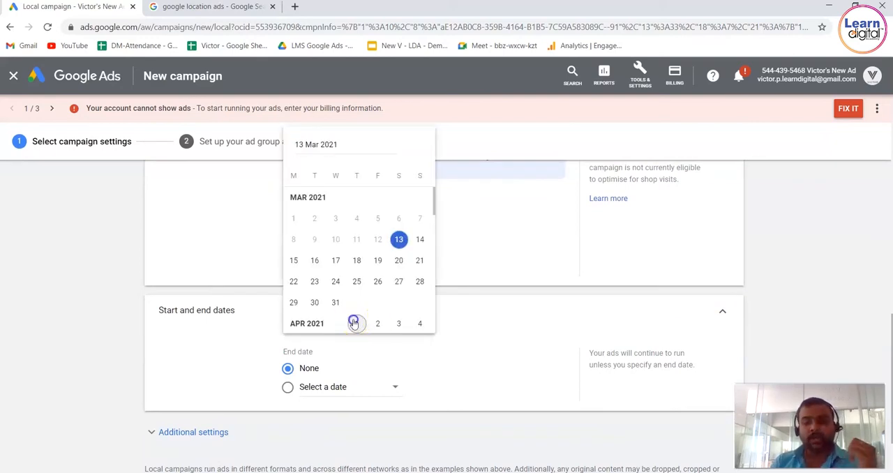
Set the campaign's end date to 9 May 2021, then save the settings and continue to the ad group setup.
click(289, 388)
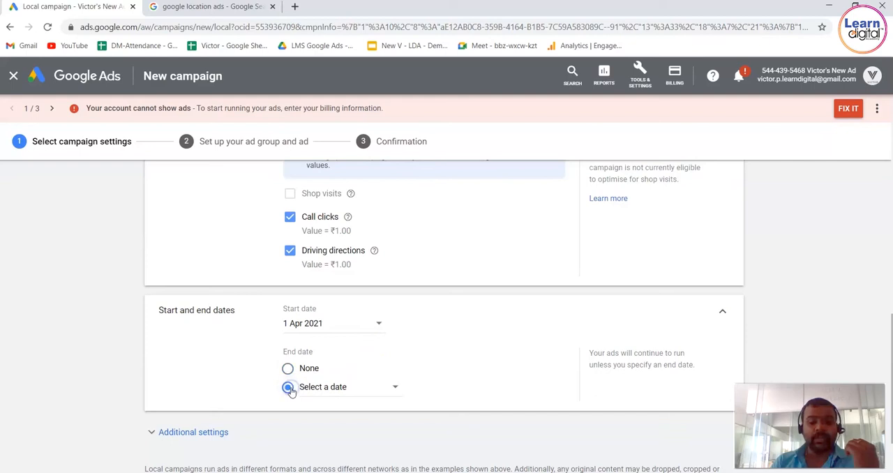
click(396, 388)
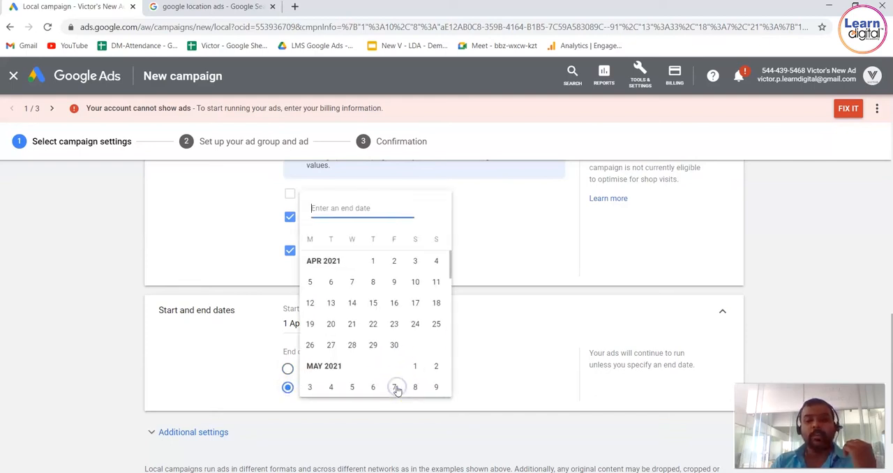
click(395, 349)
click(394, 388)
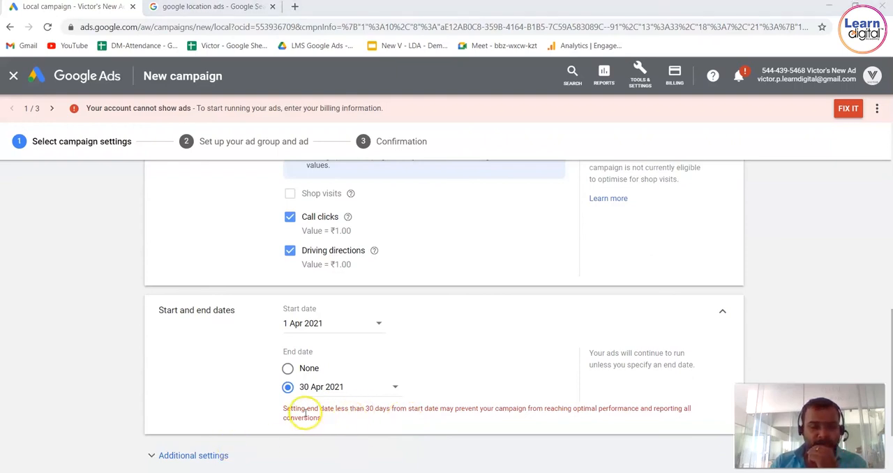
click(398, 387)
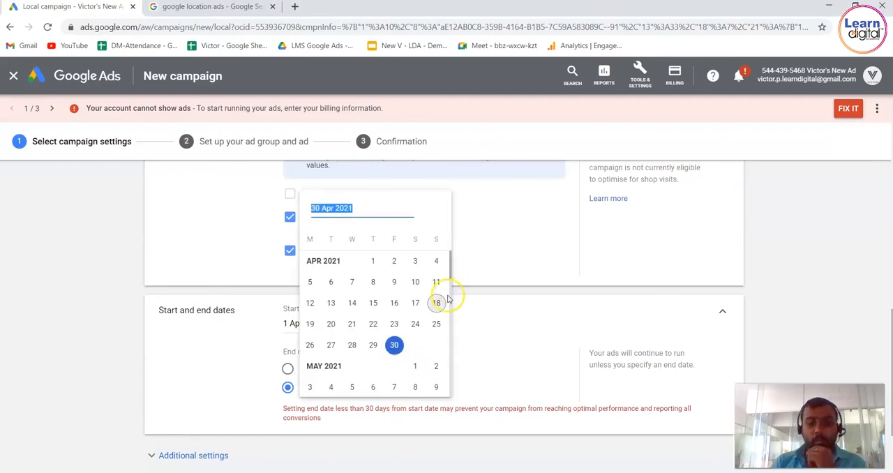
click(436, 387)
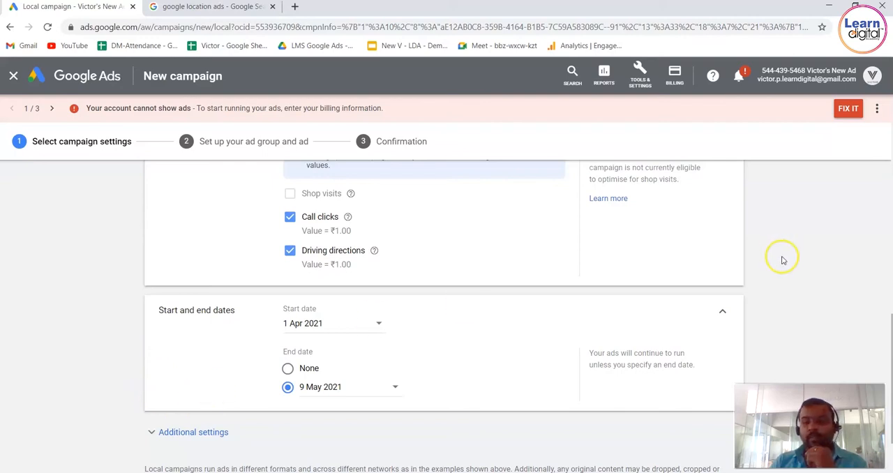
scroll(783, 261, down, 3)
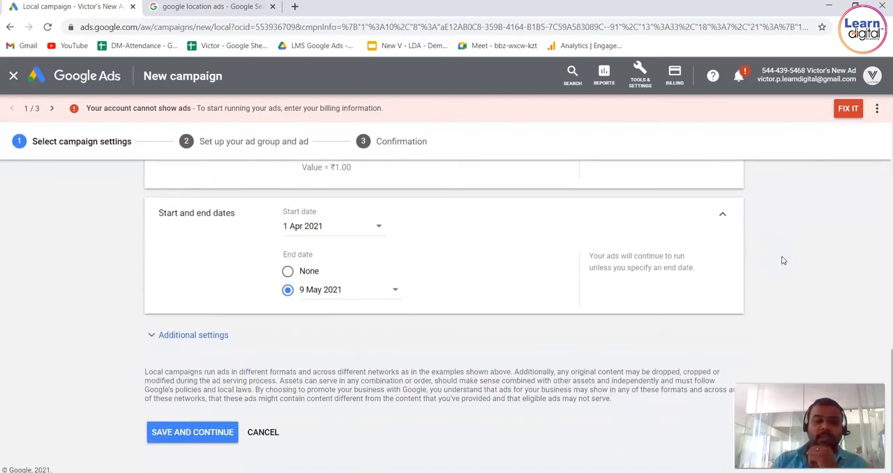
click(223, 432)
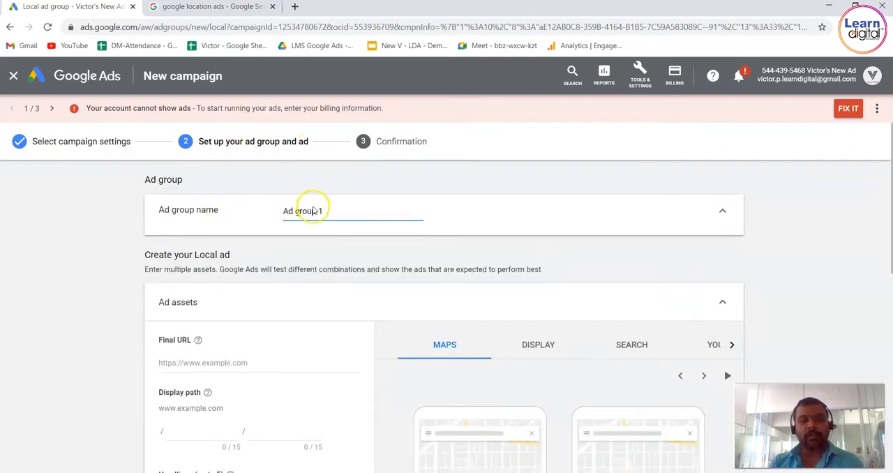
Rename the ad group as "Demo Ad Group 1".
triple_click(334, 211)
text(Demo)
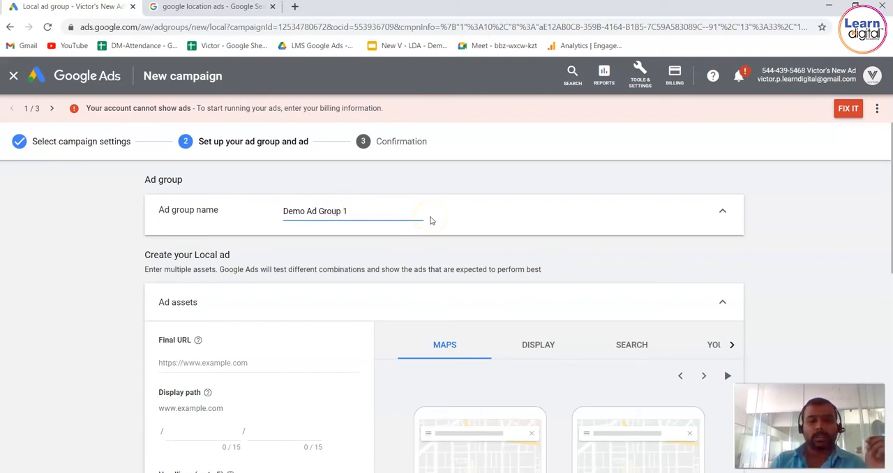
click(104, 275)
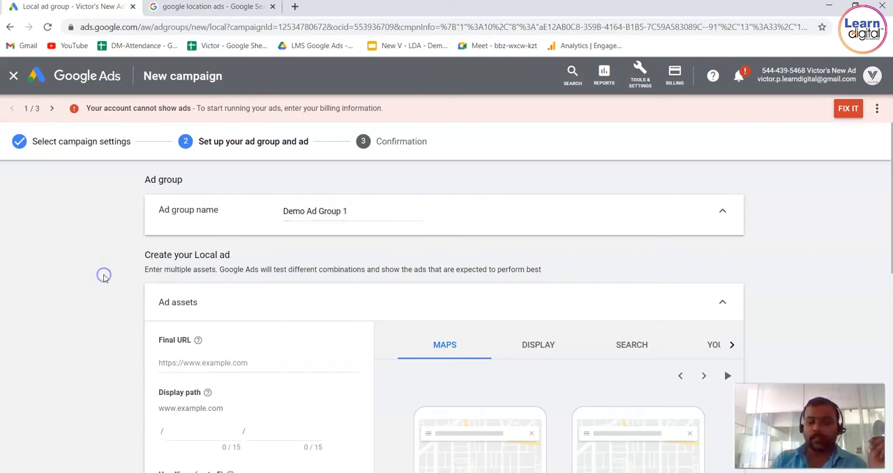
scroll(105, 279, down, 1)
scroll(104, 278, down, 1)
click(218, 248)
text(https)
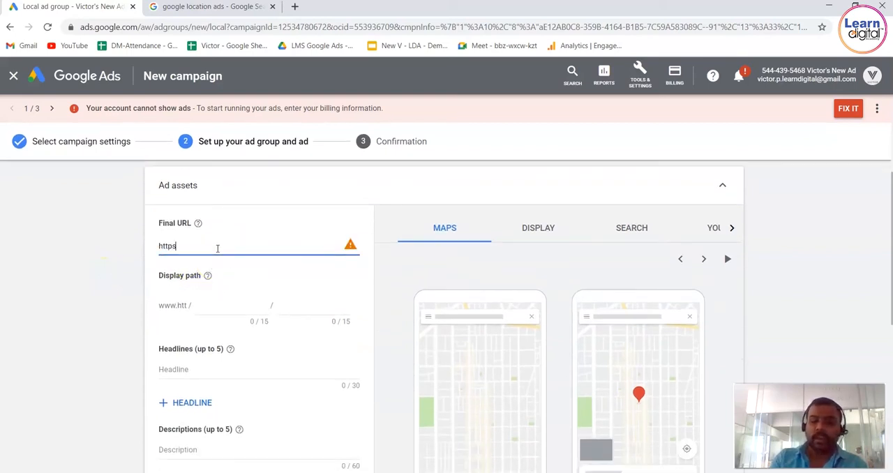
text(://)
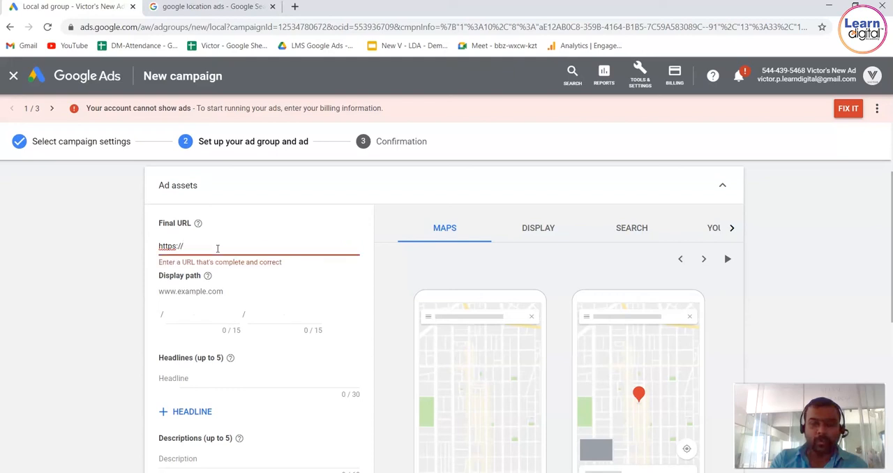
text(learni)
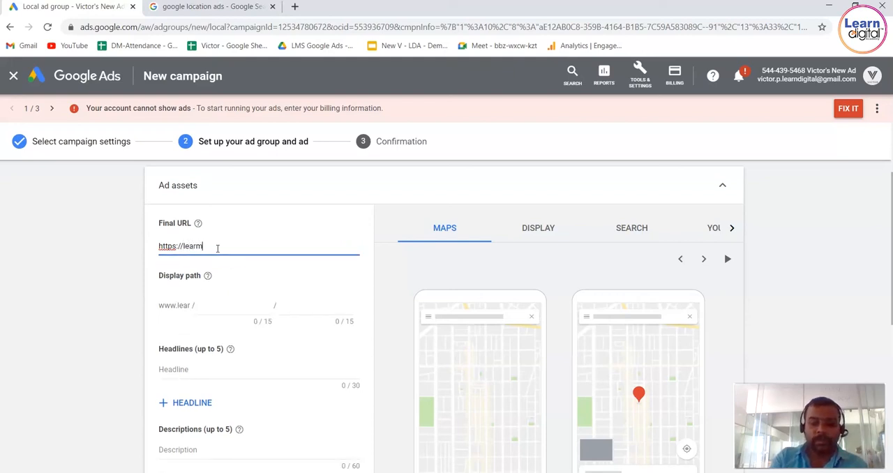
text(igital.co)
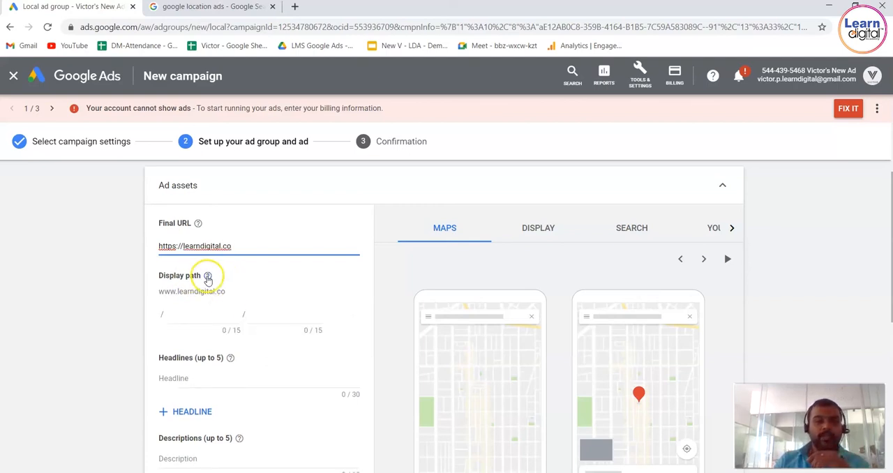
Set the first part of the ad's display path to "onlinemarketing".
mouse_move(208, 275)
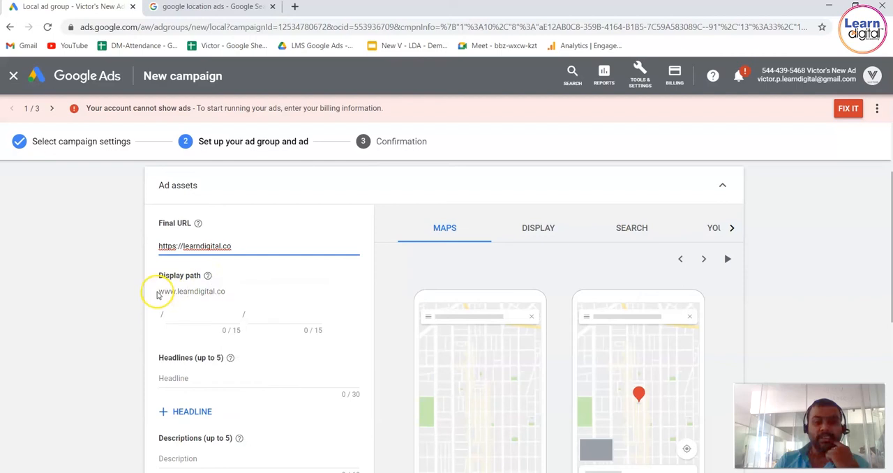
drag(160, 291, 238, 295)
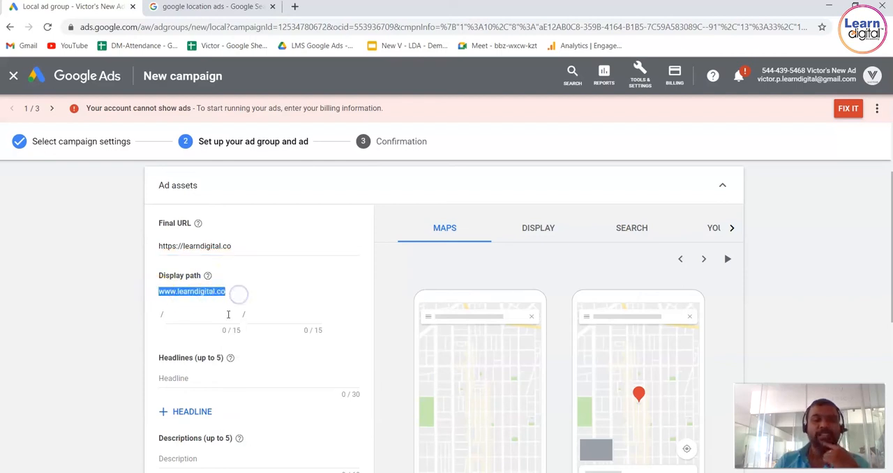
click(223, 317)
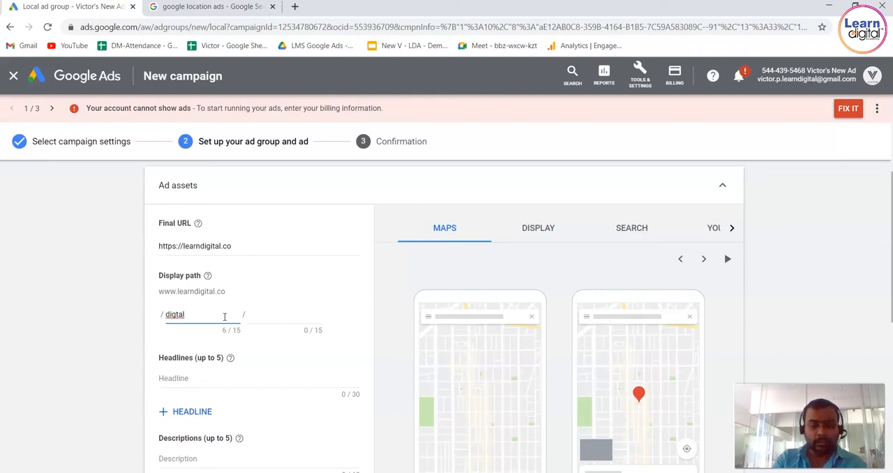
key(ctrl+a)
text(d)
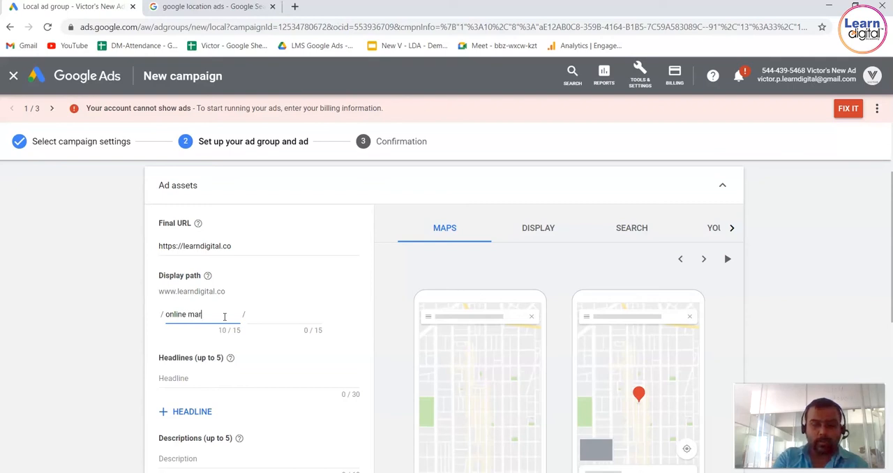
text(ng)
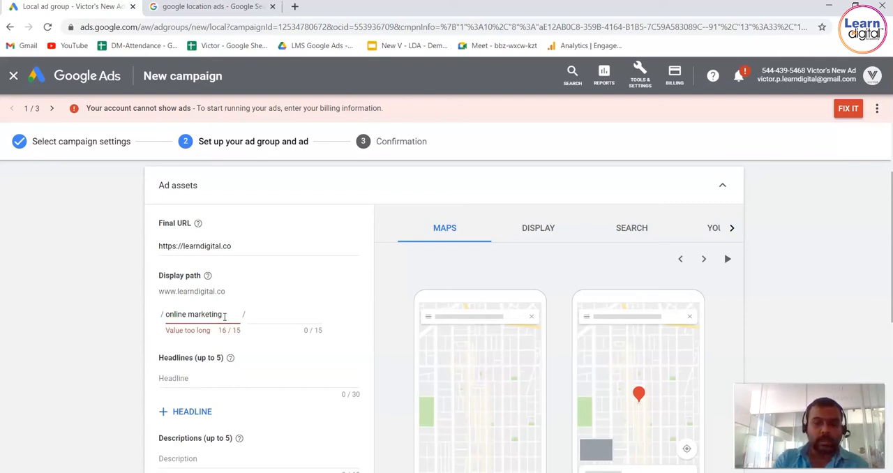
click(189, 314)
key(BackSpace)
Set the second part of the ad's display path to "seo smm website".
click(297, 314)
text(seo)
text(, semm,)
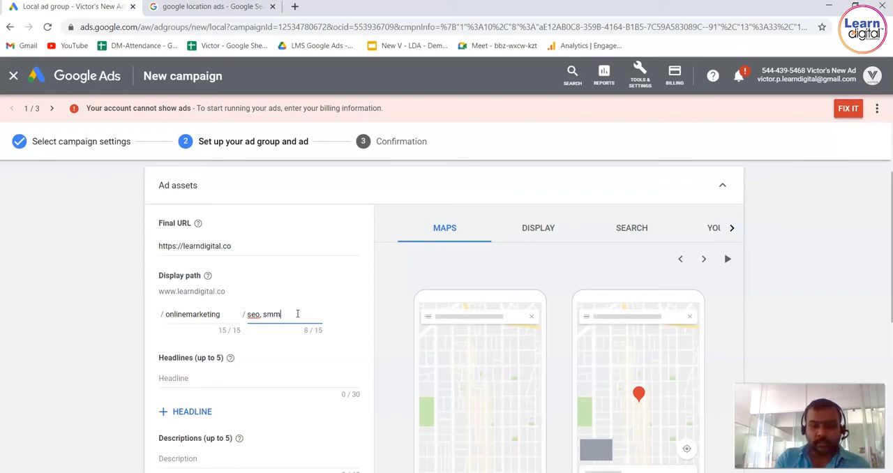
text( website)
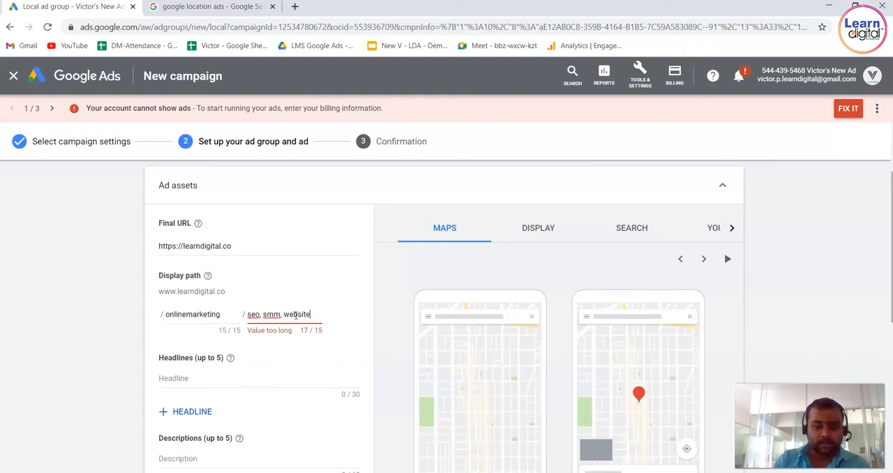
click(287, 315)
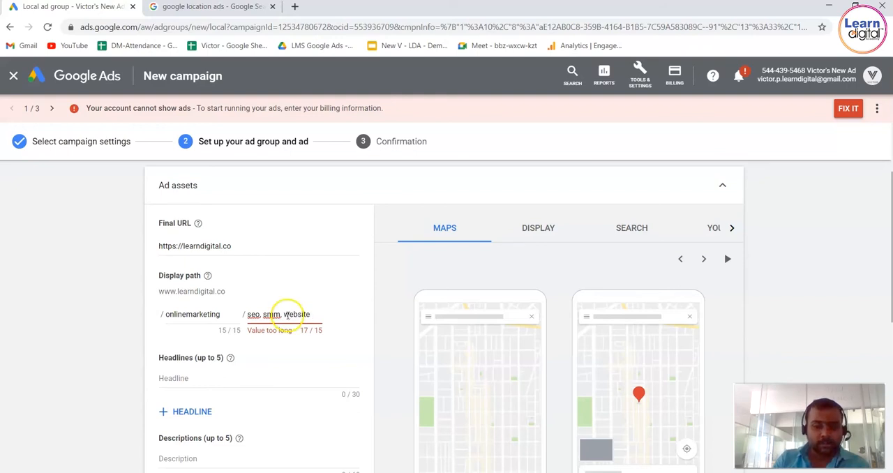
click(282, 315)
key(BackSpace)
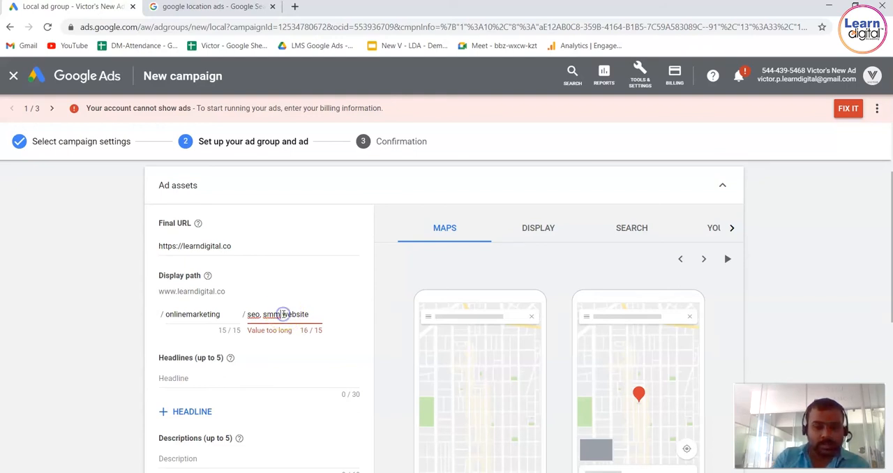
click(263, 315)
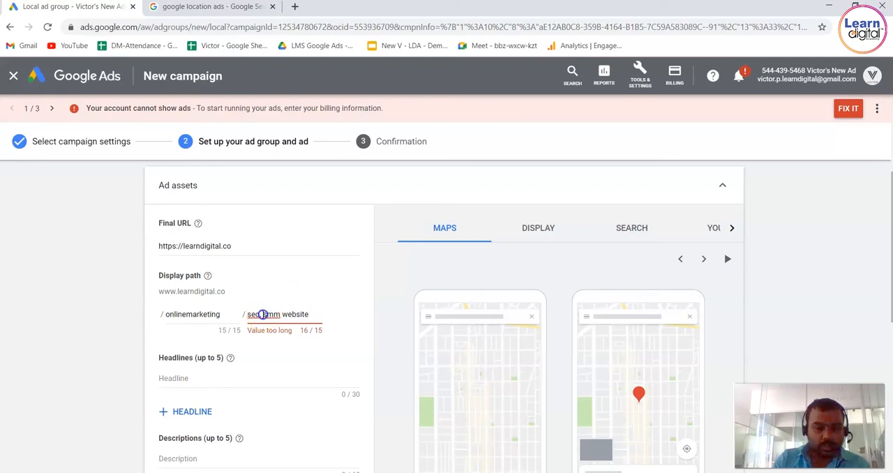
key(BackSpace)
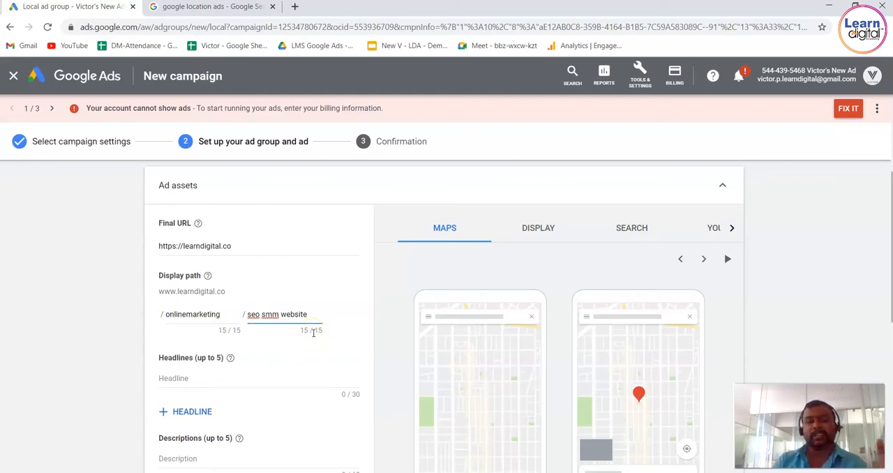
Search Google in a new tab for "digital marketing training" and open the digitalacademy360.com ad.
click(299, 12)
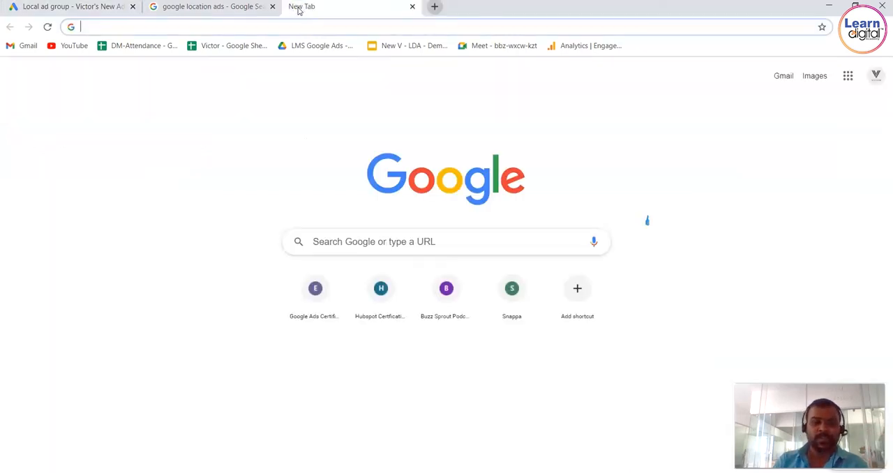
text(digital)
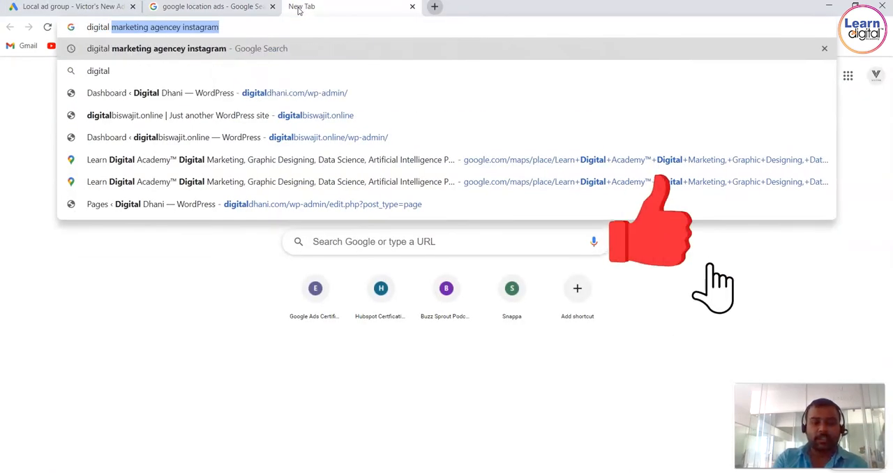
text( marketin)
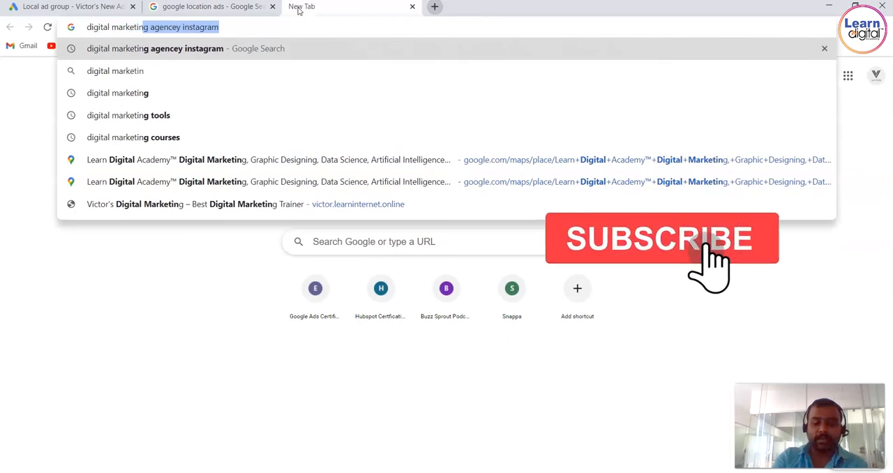
text(g trainin)
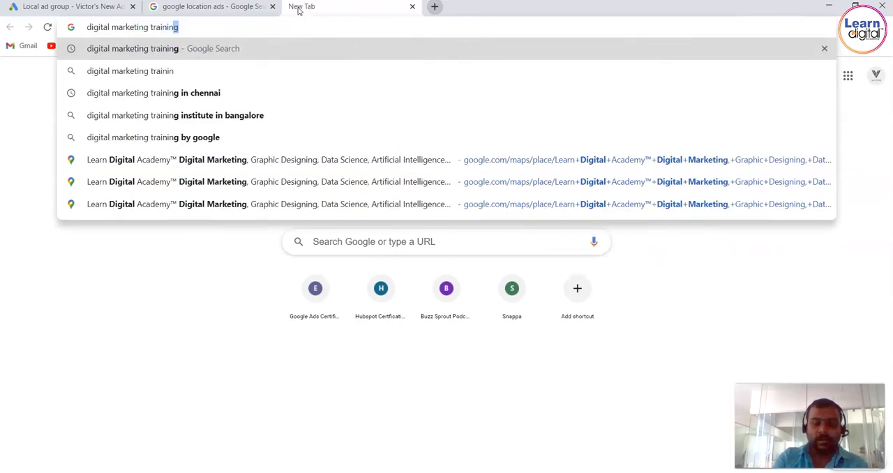
key(Return)
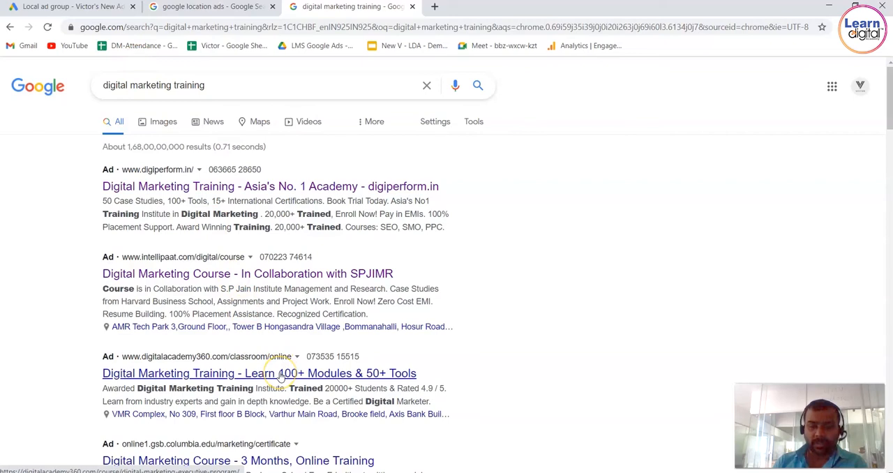
click(281, 376)
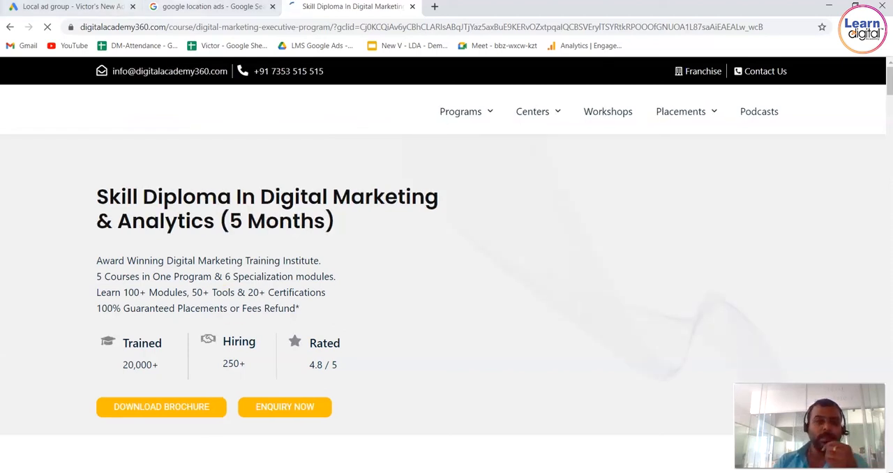
Return to the Google Ads campaign and enter "Best Digital Marketing Trainin" as the first headline.
click(87, 6)
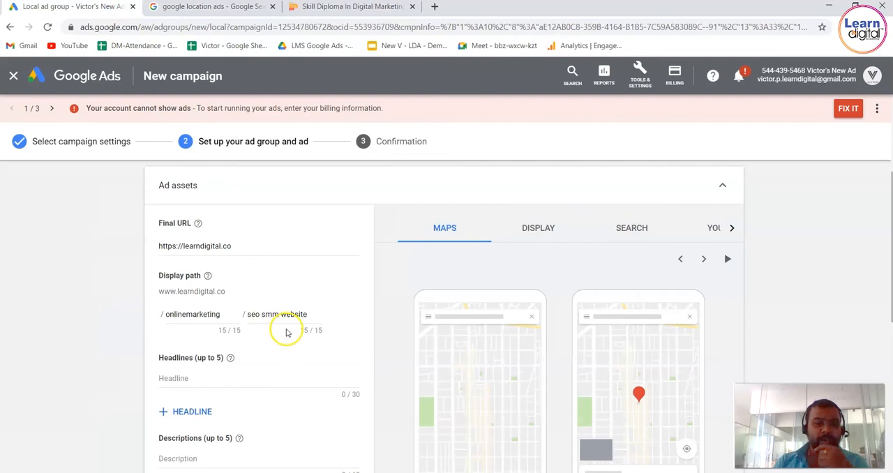
click(309, 315)
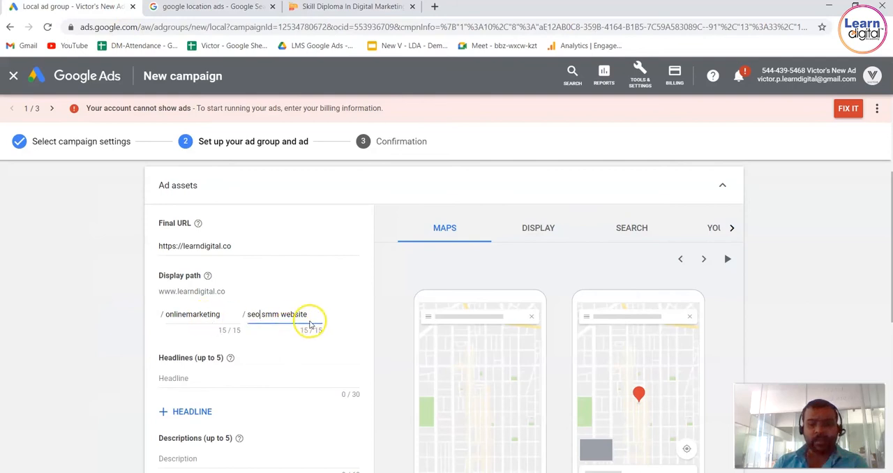
click(278, 377)
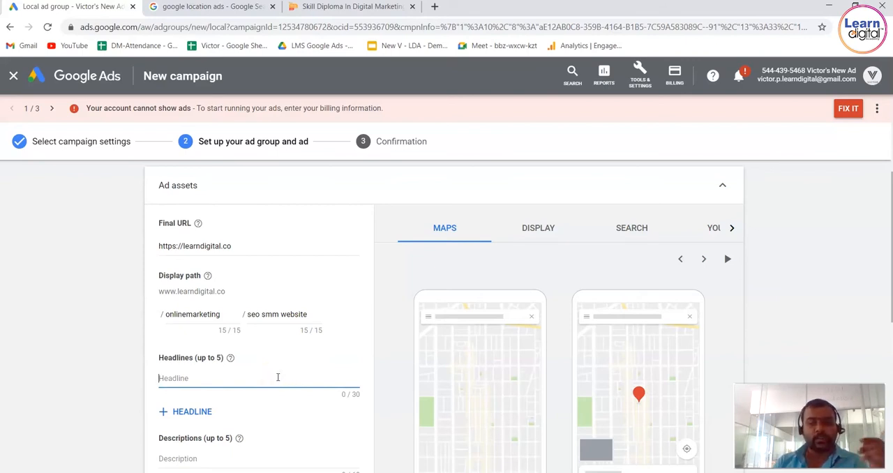
text(Be)
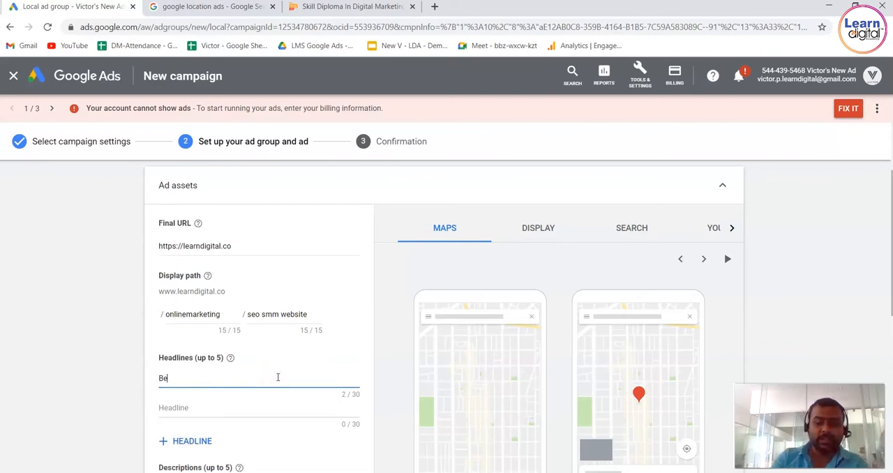
text(st Digit)
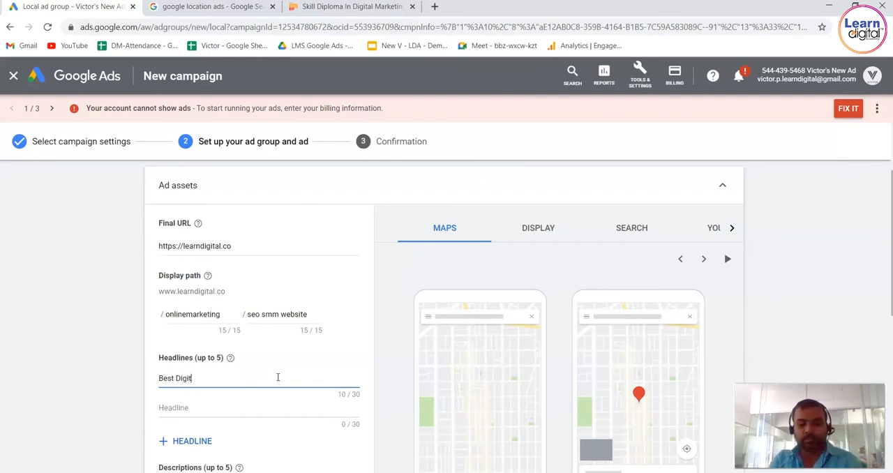
text(al Marke)
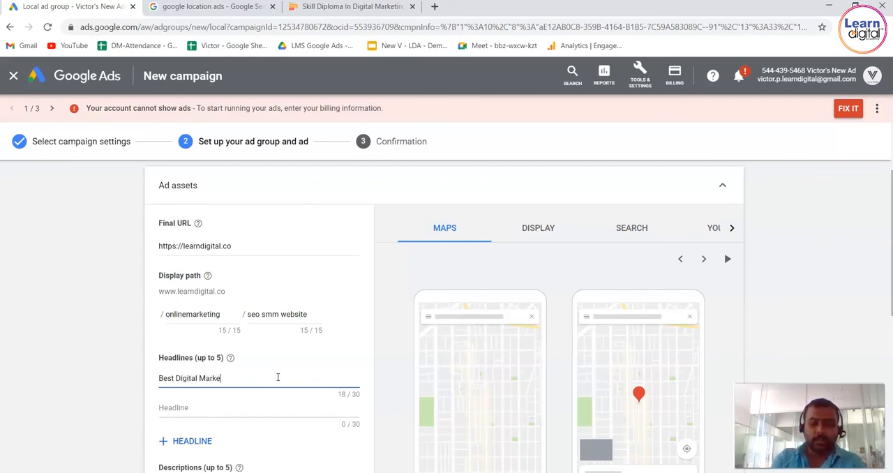
text(ting Tra)
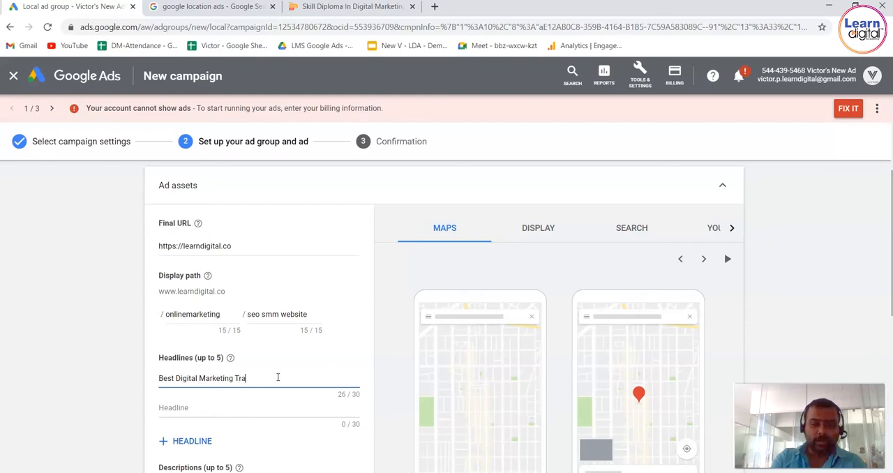
text(ining)
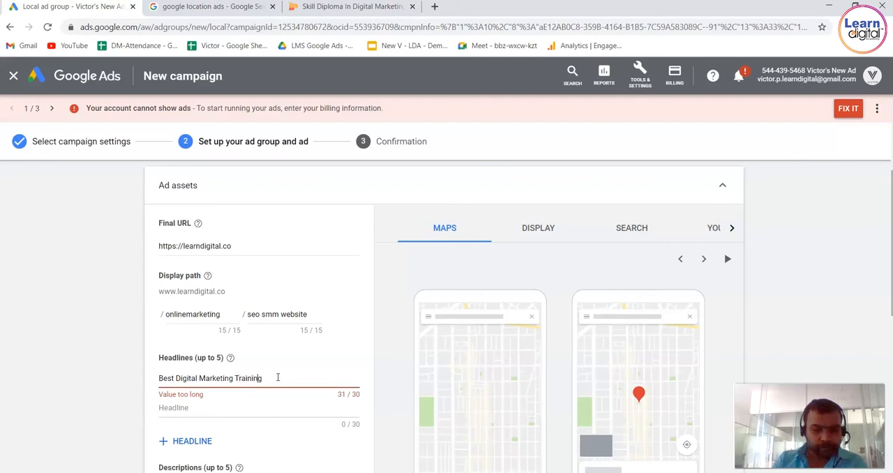
key(BackSpace)
Enter "Learn from experts online" as the second headline of the Local ad.
click(268, 409)
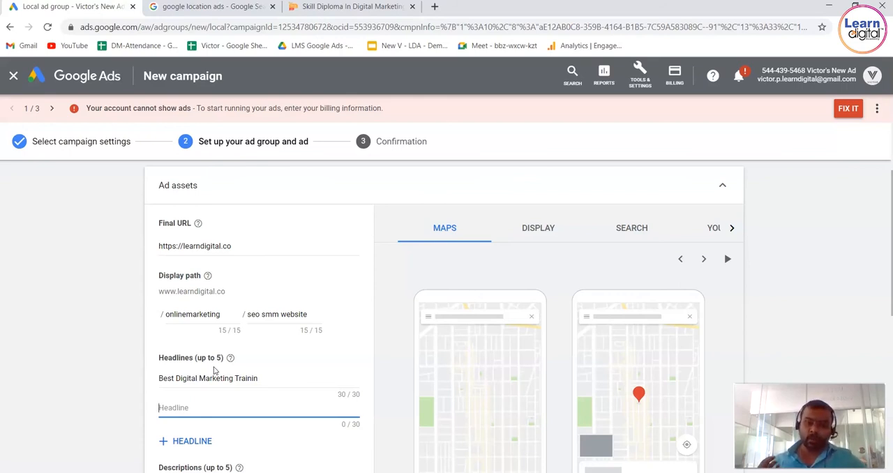
drag(185, 377, 218, 377)
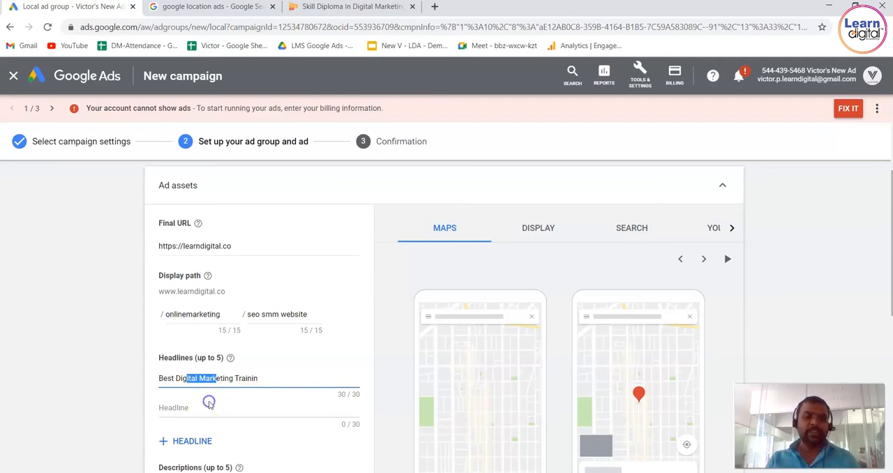
click(207, 409)
text(L)
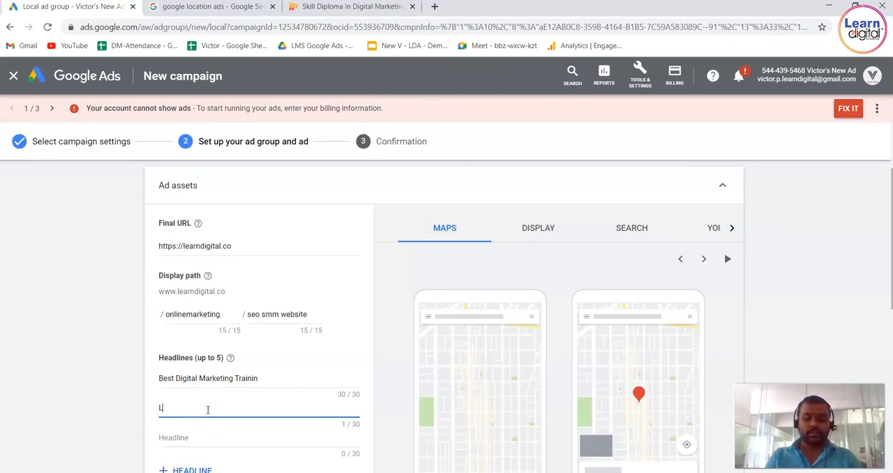
text(earn from)
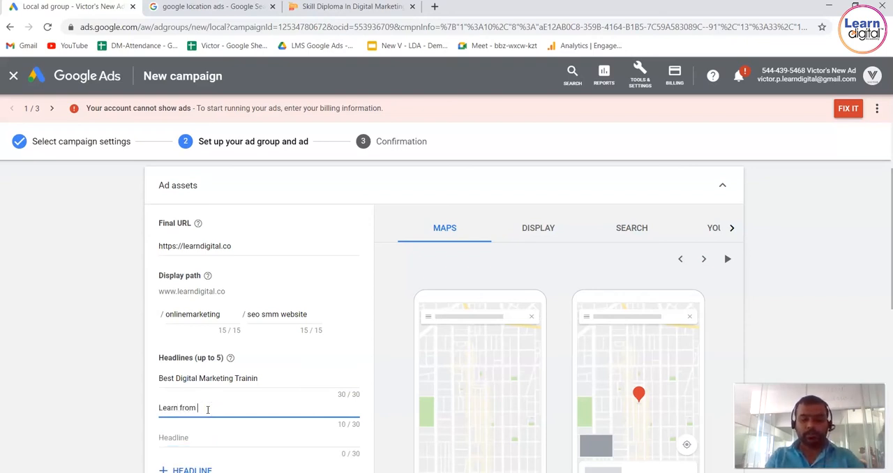
key(BackSpace)
text(m expertts)
key(BackSpace)
key(BackSpace)
text(s online)
Enter "Get more modules with 3 Months" as the third headline of the Local ad.
key(Tab)
text(Get more )
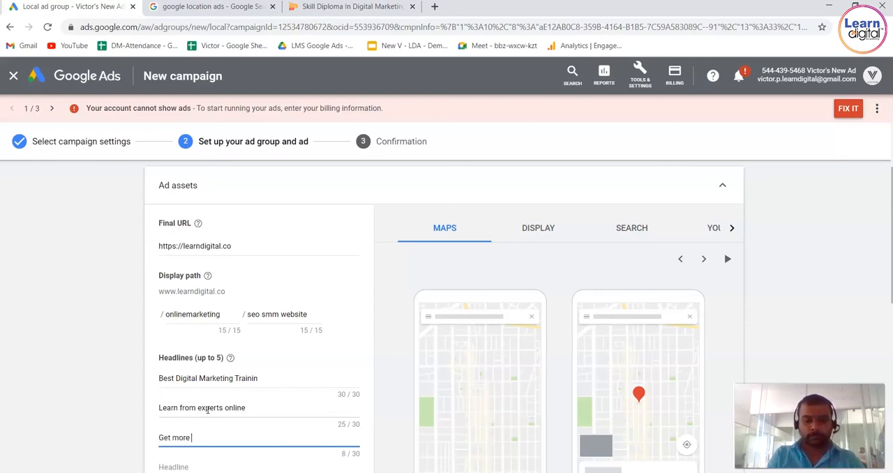
text(modu)
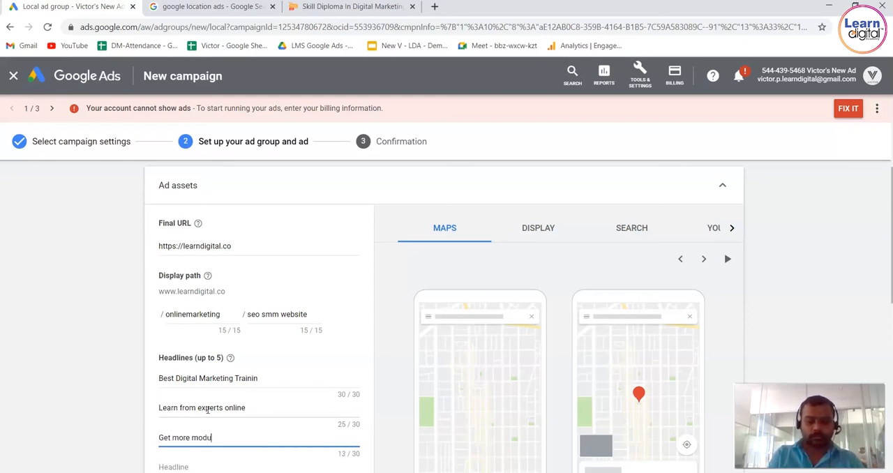
text(les with)
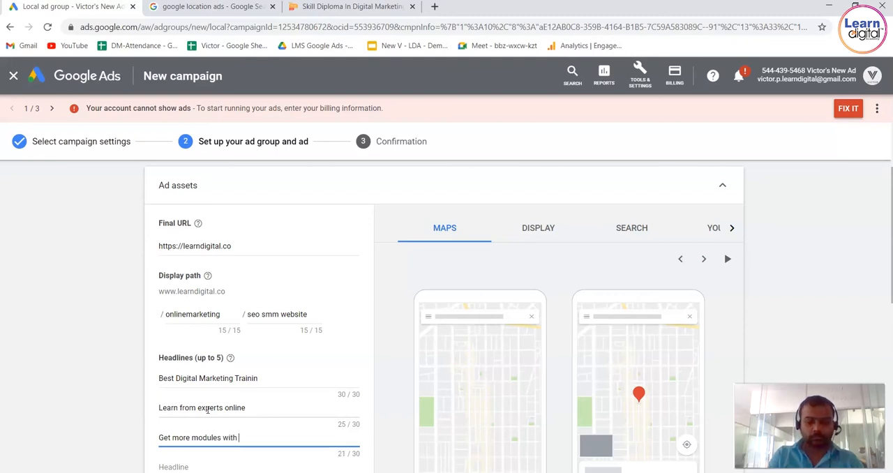
text( 3 Mot)
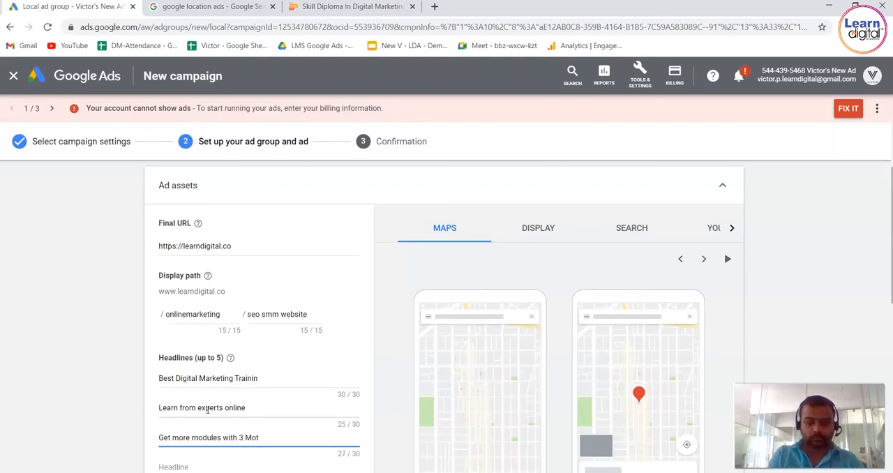
text(nths)
click(83, 406)
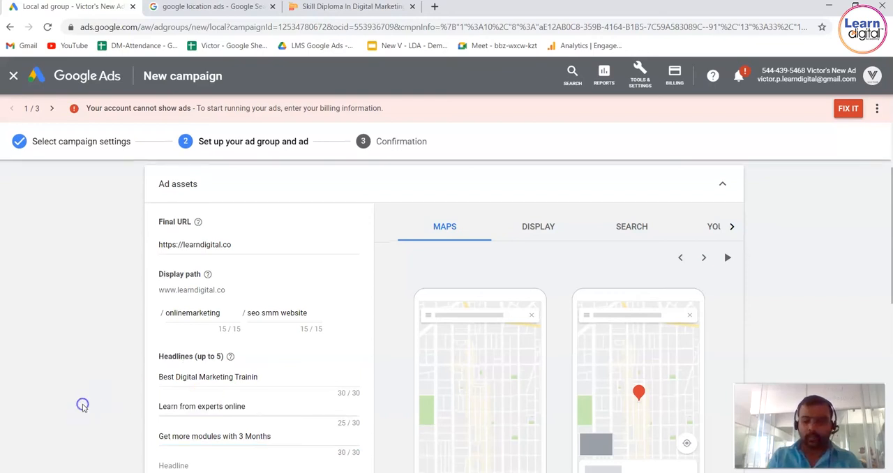
Fill in the fourth and fifth headlines with "100+ Tools, 15+ Certifications" and "DM Strategy Book Demo Today.".
scroll(82, 406, down, 2)
click(234, 346)
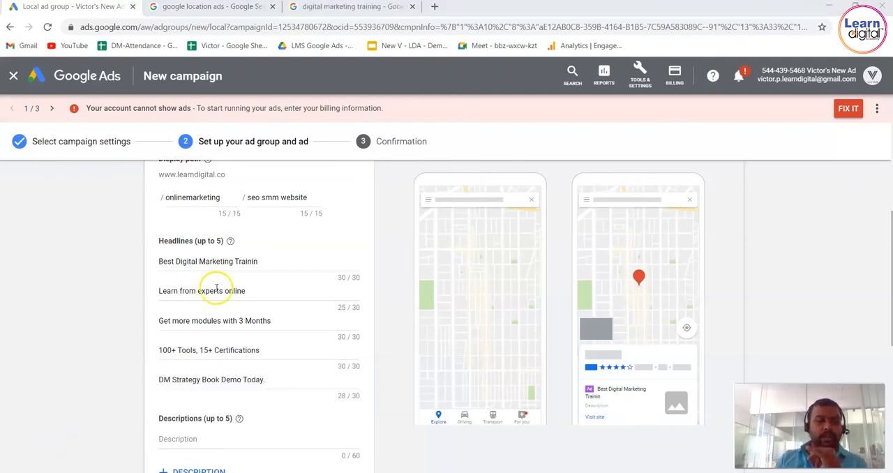
click(99, 377)
Review the competitor ad descriptions in the "digital marketing training" search results for ideas for the Local ad's descriptions.
scroll(98, 377, down, 2)
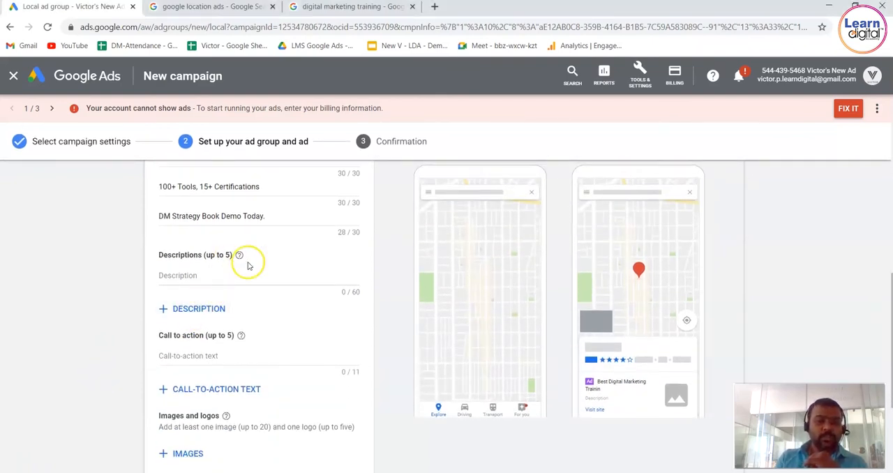
click(242, 274)
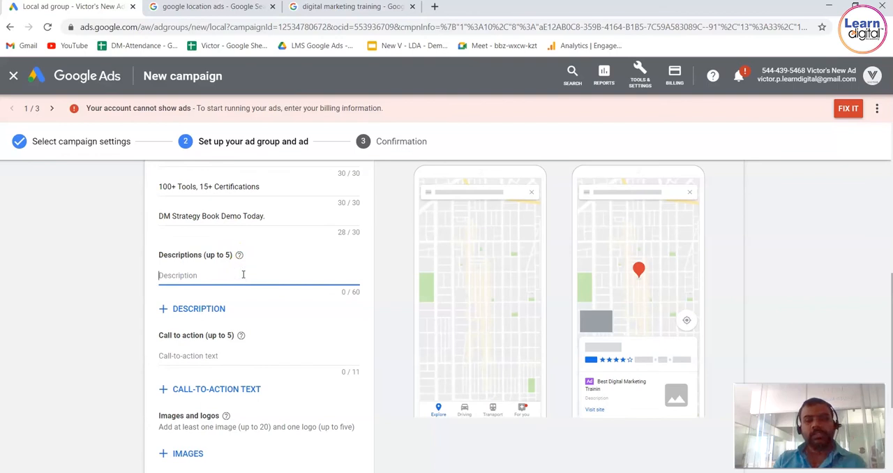
click(321, 7)
drag(75, 232, 105, 203)
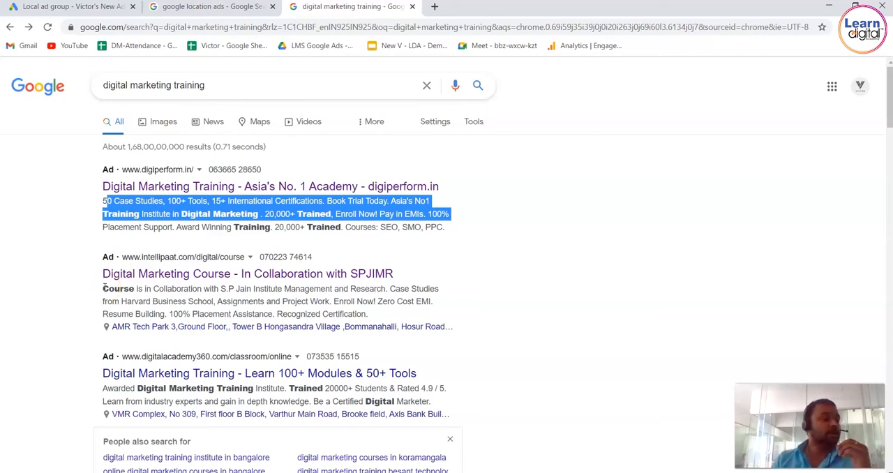
click(58, 472)
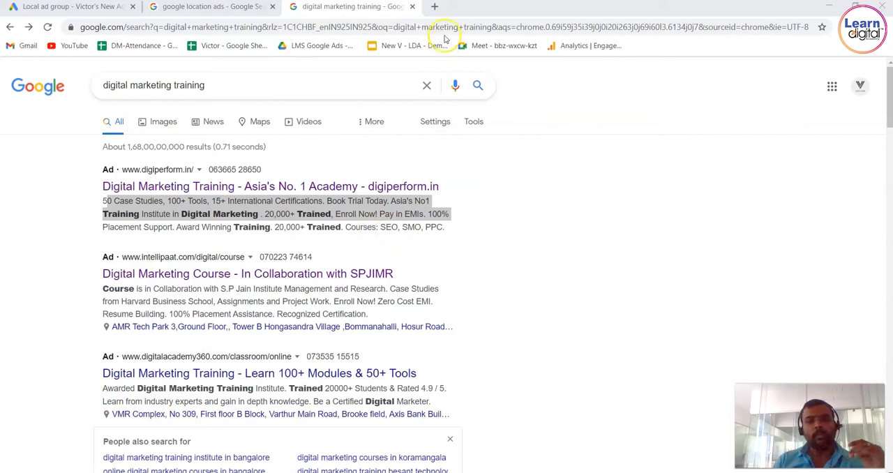
Open learndigital.co in a new browser tab to look over the academy's selling points.
click(439, 14)
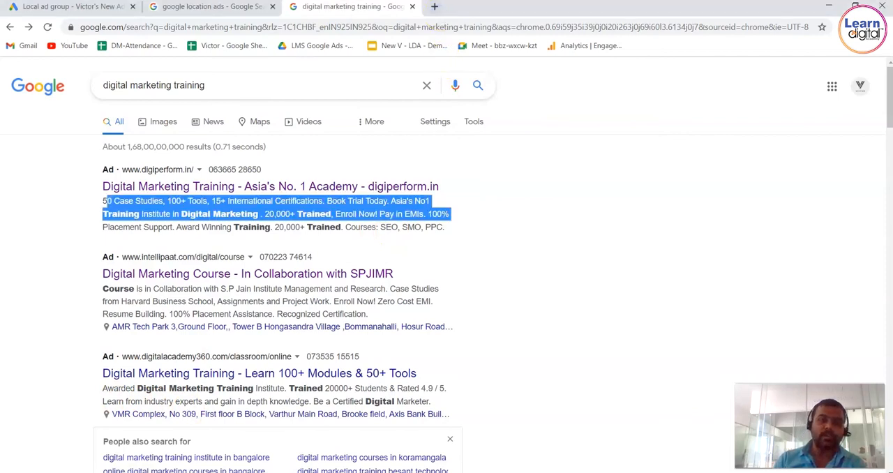
click(434, 6)
text(learn)
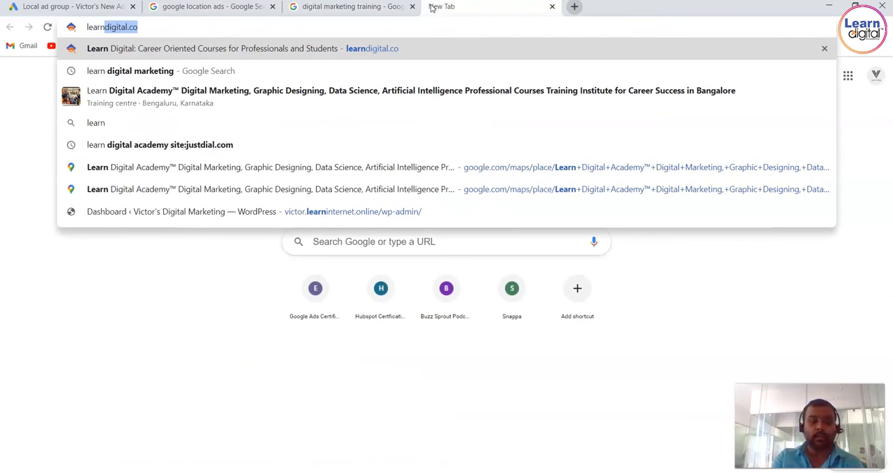
key(Return)
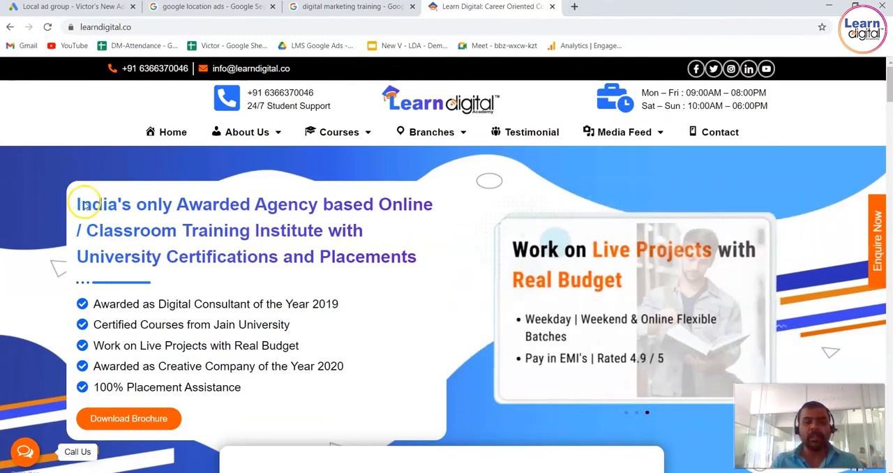
Return to the Google Ads campaign and fill in five descriptions on the awarded institute, 4.9 / 5 rating, certification, placement support and weekly 5 live instructor-led sessions.
click(209, 6)
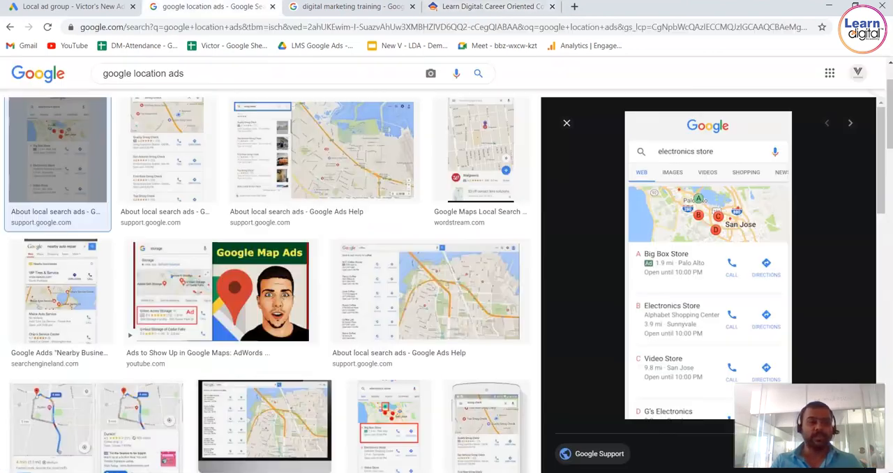
click(87, 6)
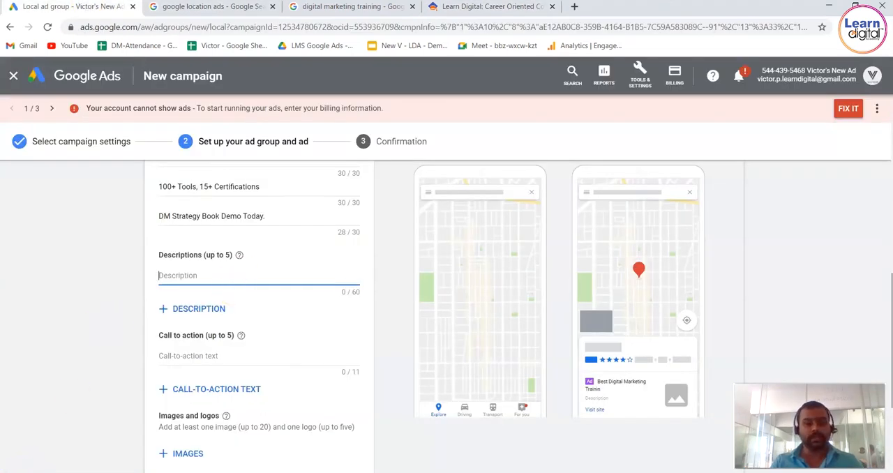
text(Awarded Digital Marketing Training Institute. Trained 20000+ Students & Rated 4.9 / 5. Learn from industry experienced. Gain in depth knowledge. Be a Certified Digital Marketer We offer best Placement Support. Award Winning Training Weekly 5 Live Instructor Led Sessions. Agency Based Training)
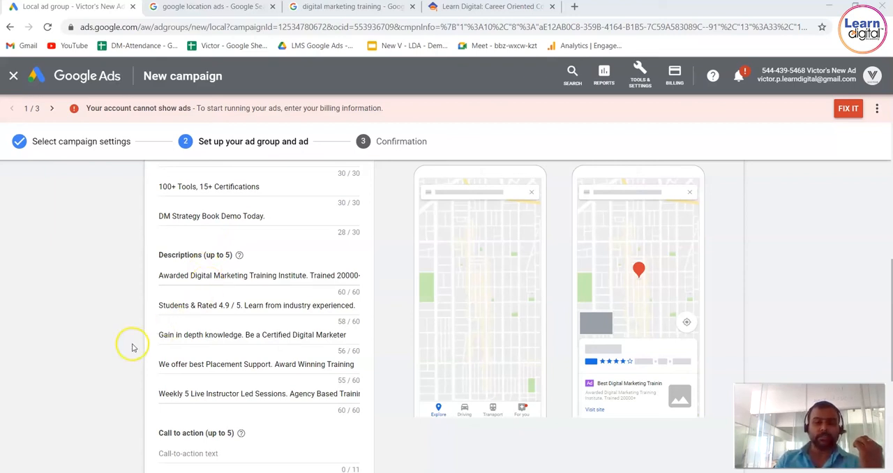
Enter "Call us now" and "Know More" as the first two call-to-action texts of the Local ad.
scroll(130, 348, down, 1)
scroll(130, 348, down, 3)
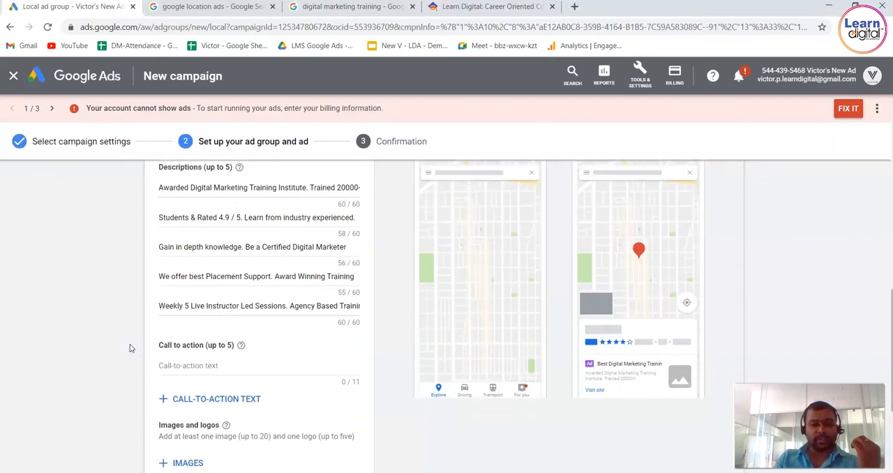
click(214, 314)
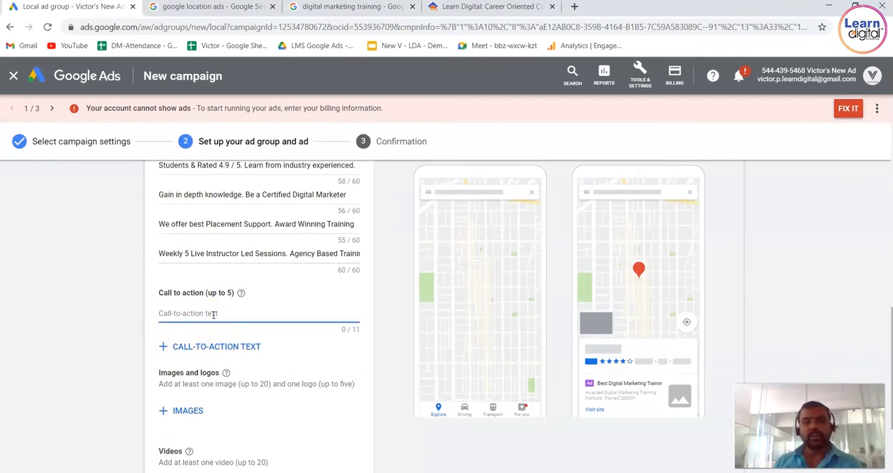
text(Call us now)
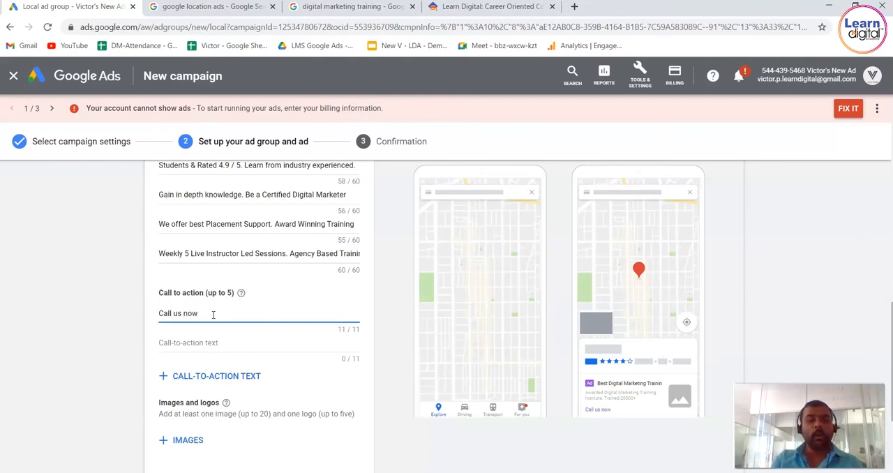
click(200, 341)
click(200, 341)
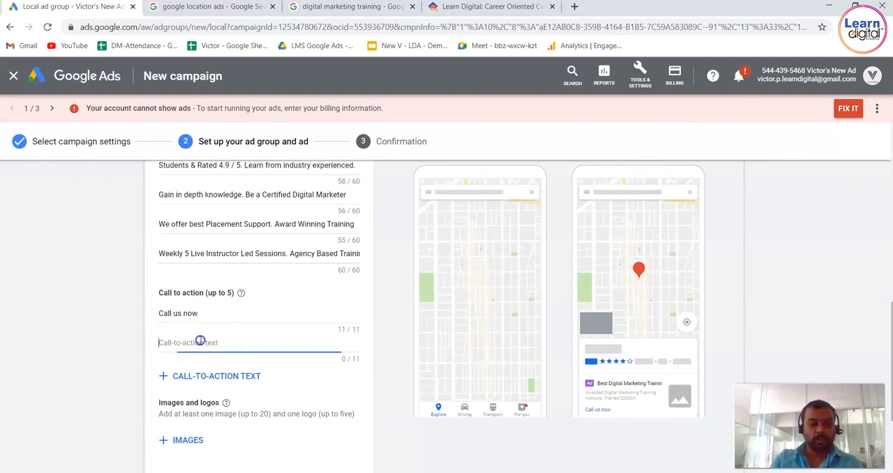
click(217, 316)
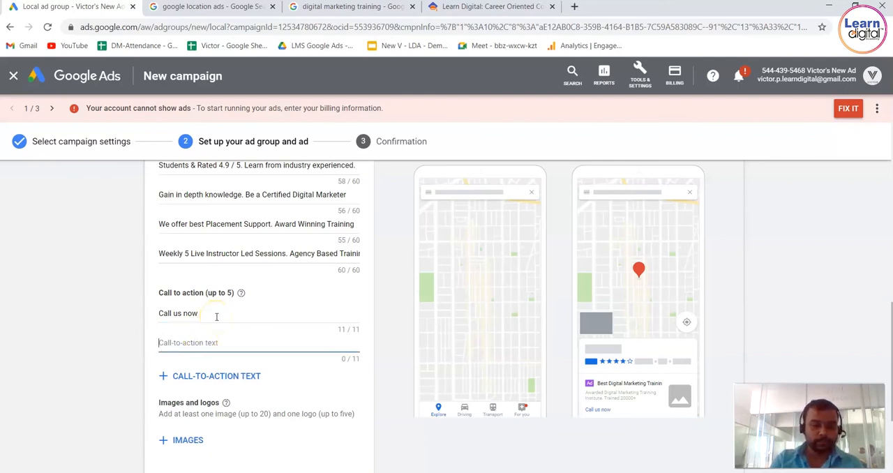
click(211, 314)
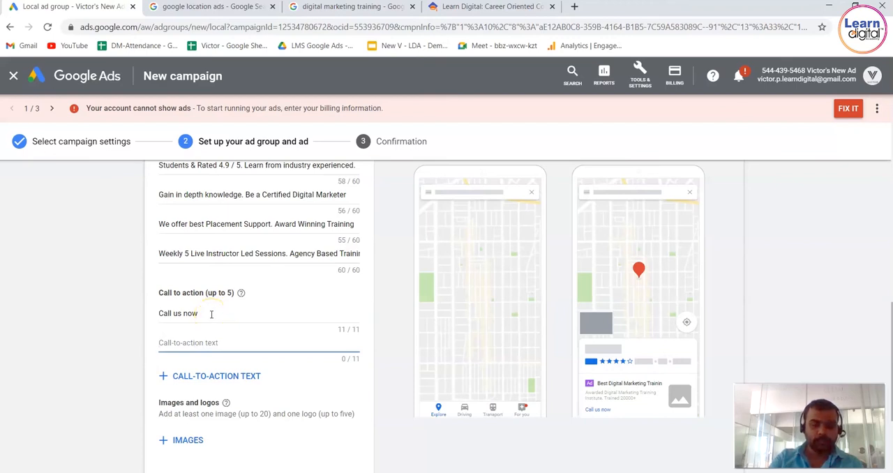
text(Know More)
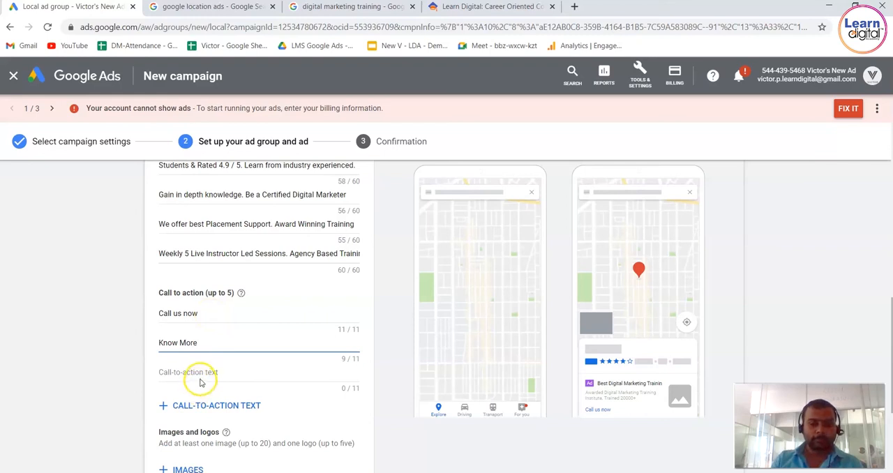
Fill in the remaining three call-to-action texts with "Free Demo", "Download" and "Reach us".
click(201, 368)
text(Free Demo)
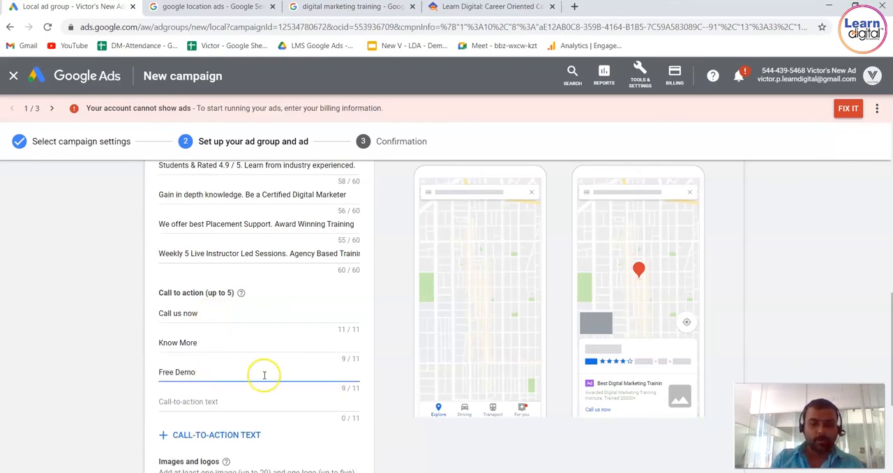
click(205, 402)
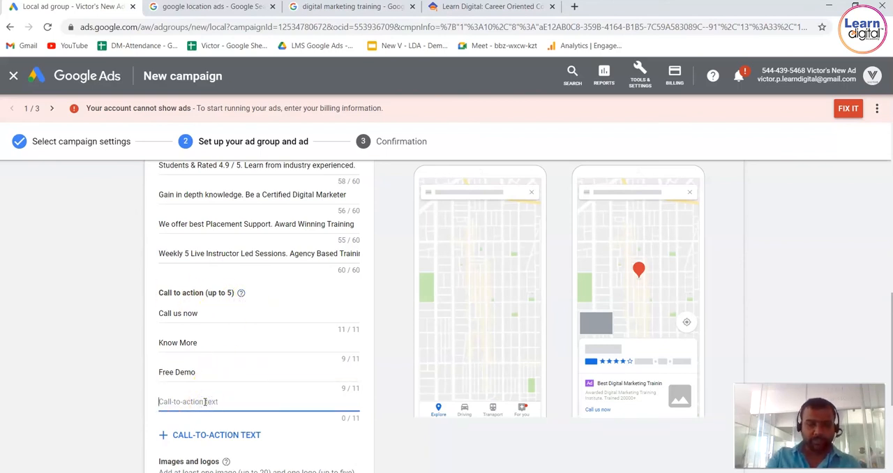
text(Downl)
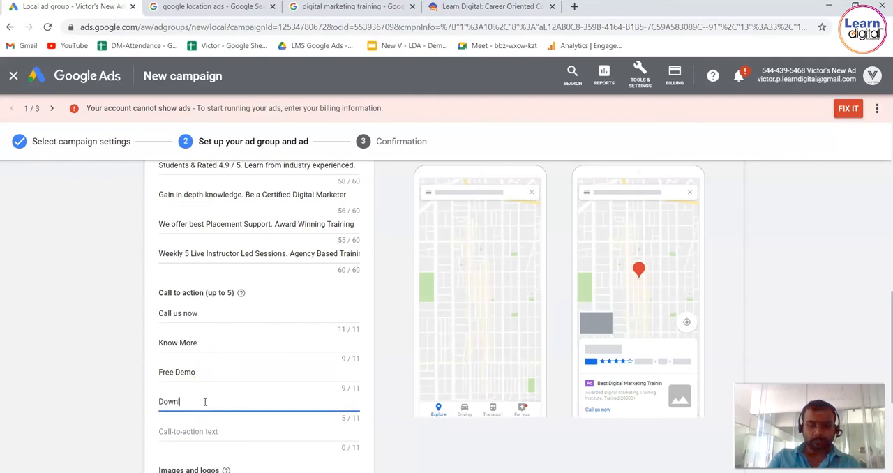
text(oad now)
key(BackSpace)
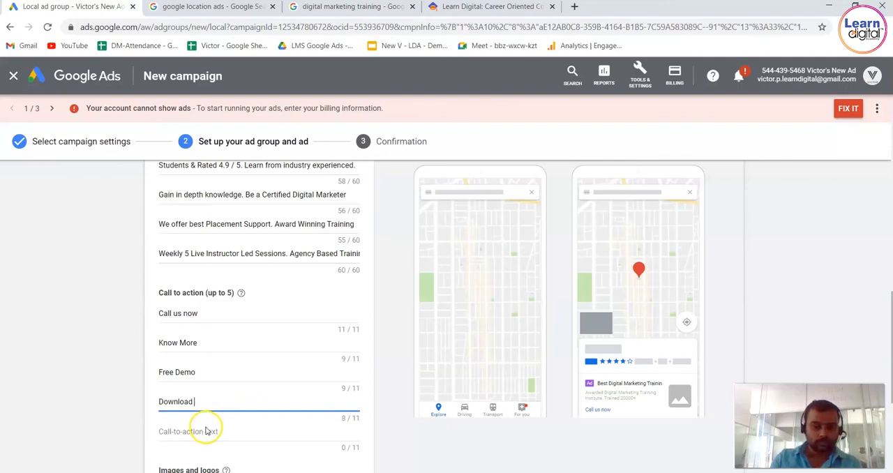
click(207, 431)
text(Reach us)
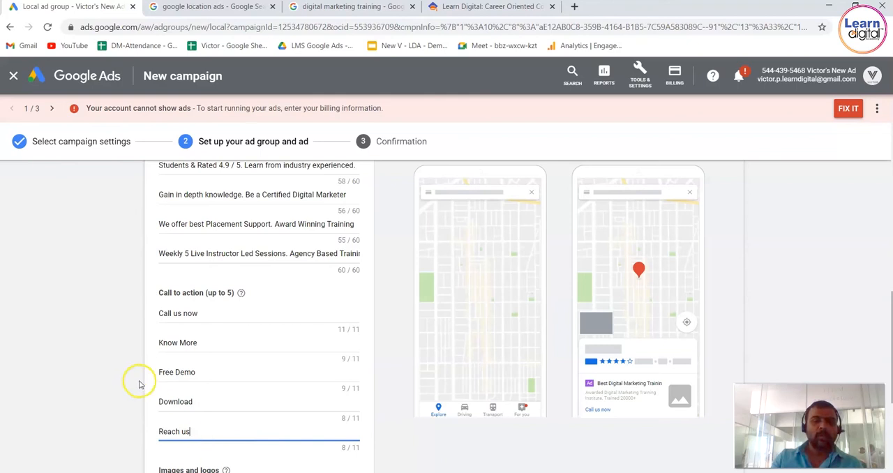
click(59, 337)
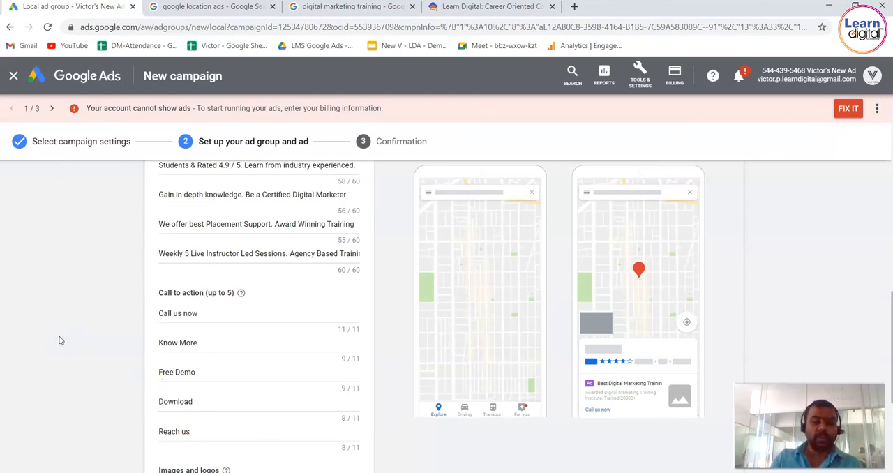
Examine how many images, logos and videos the Local ad needs and read the help note on videos.
scroll(60, 341, down, 3)
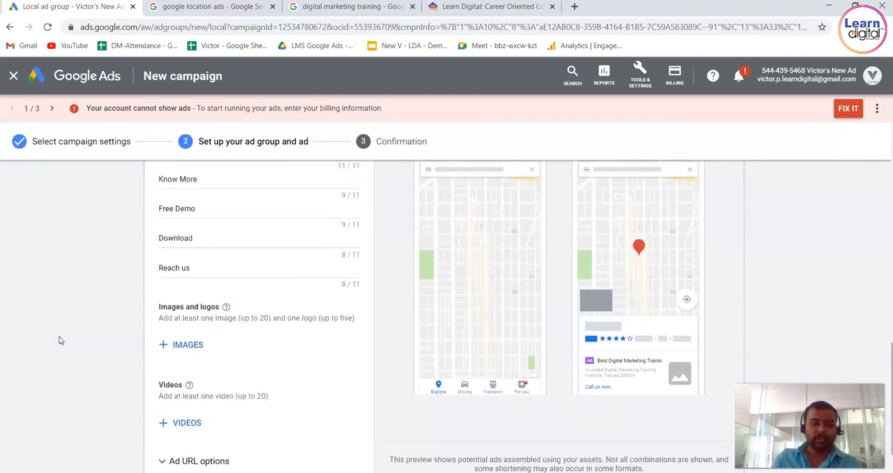
scroll(60, 340, down, 1)
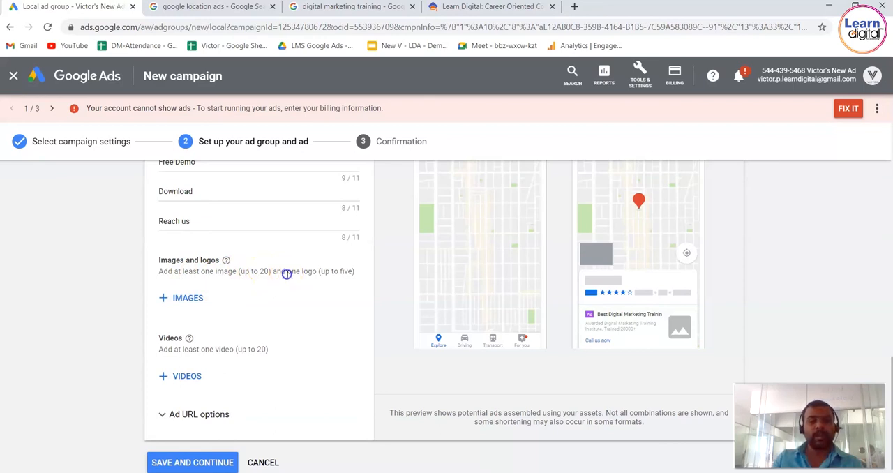
drag(287, 274, 328, 279)
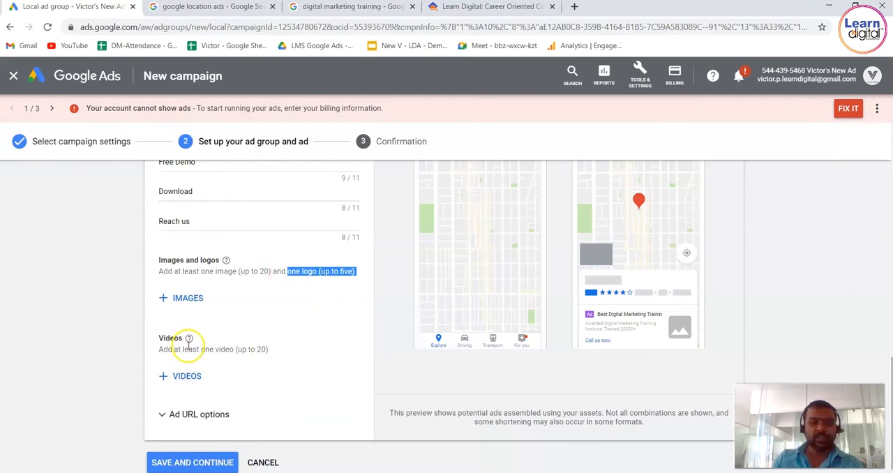
mouse_move(188, 342)
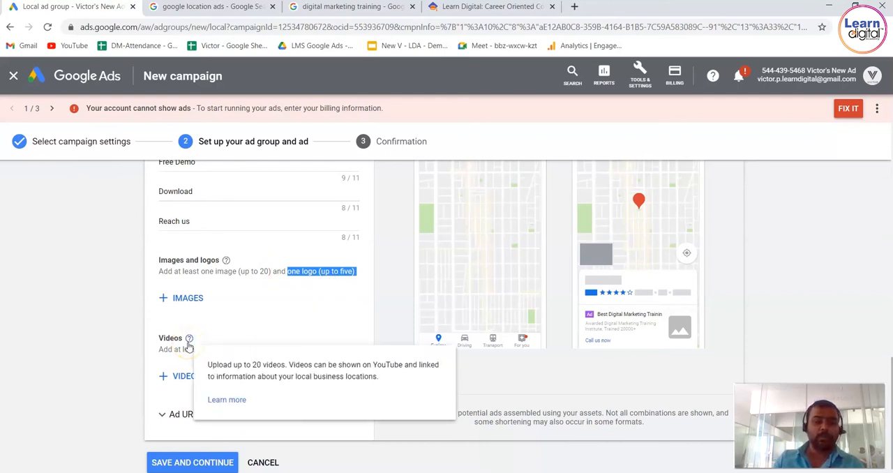
click(232, 308)
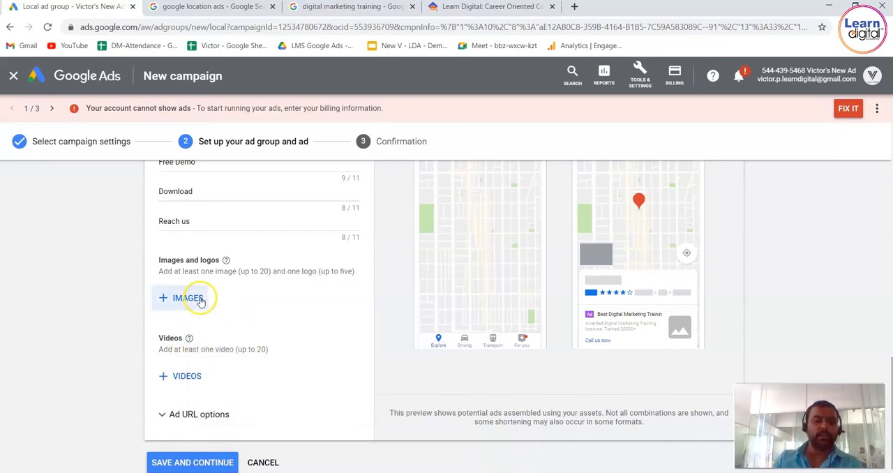
Check the image size requirements and add the recently used 250 × 250 Swiggy burger picture, 2.jpg, to the ad as a logo.
click(188, 298)
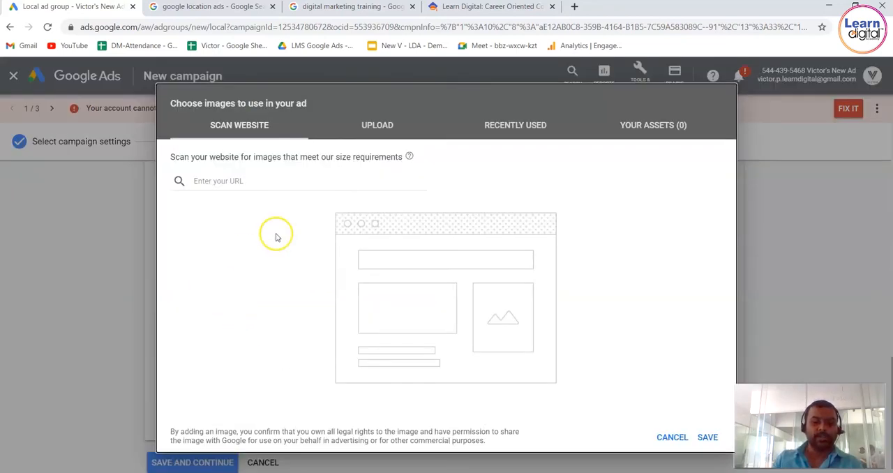
mouse_move(409, 159)
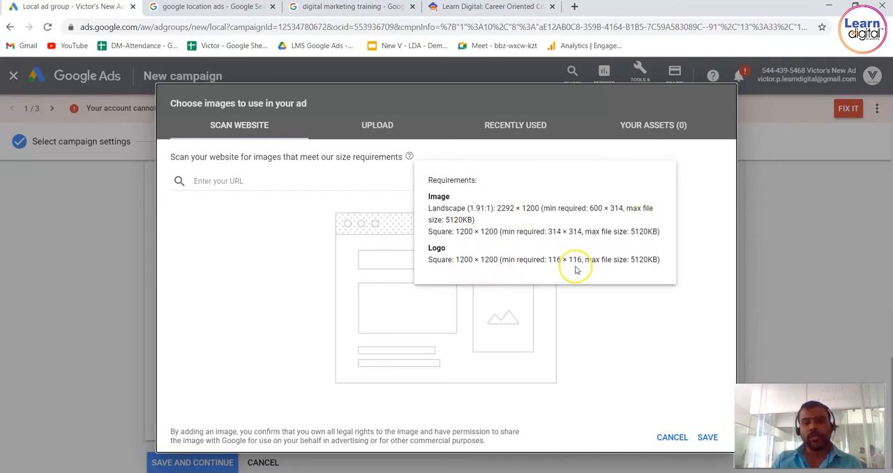
click(513, 134)
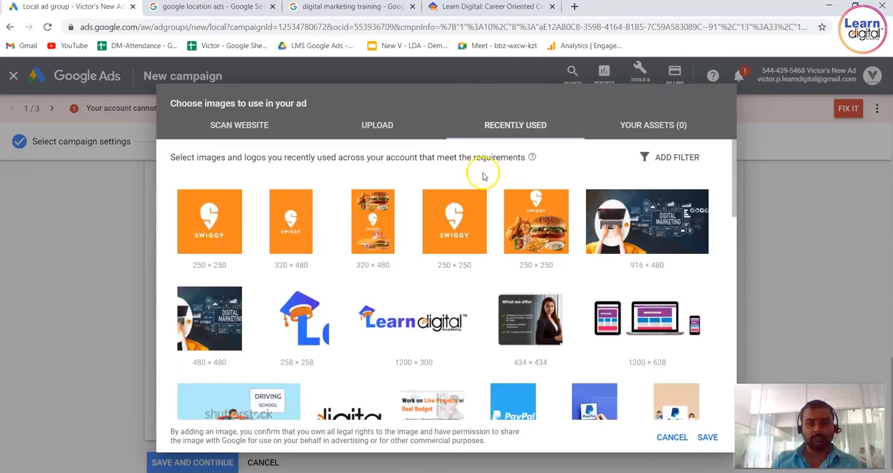
click(545, 250)
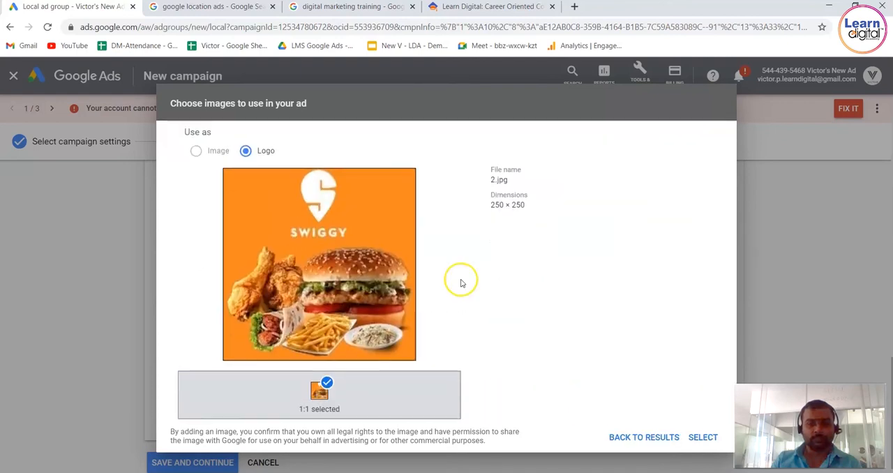
click(705, 437)
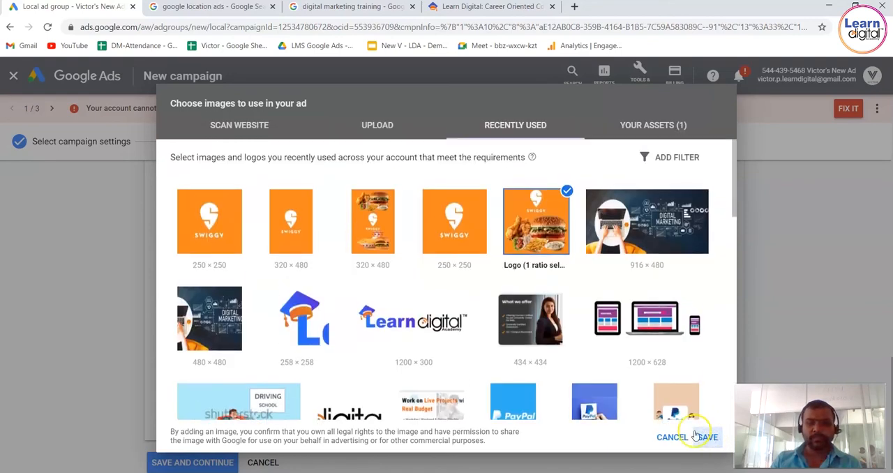
Add the recently used 916 × 480 Digital Marketing picture and the 1200 × 628 LearnDigital Academy.jpg as images in 1.91:1 ratio.
click(645, 251)
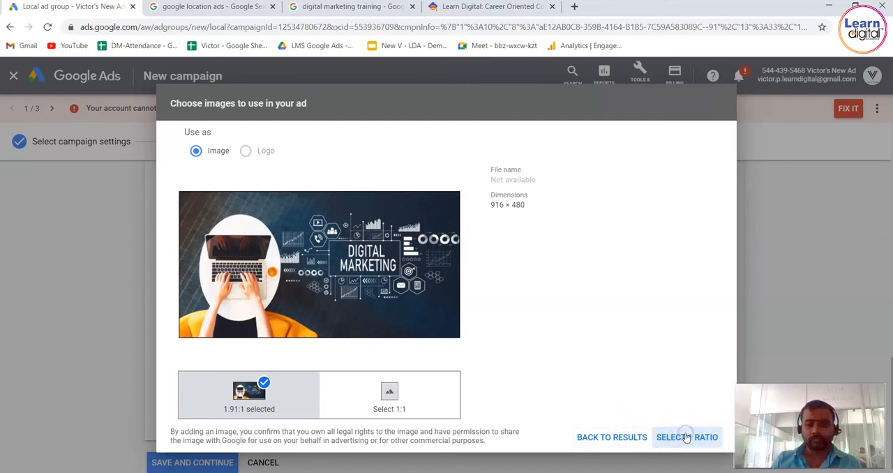
click(686, 436)
click(414, 325)
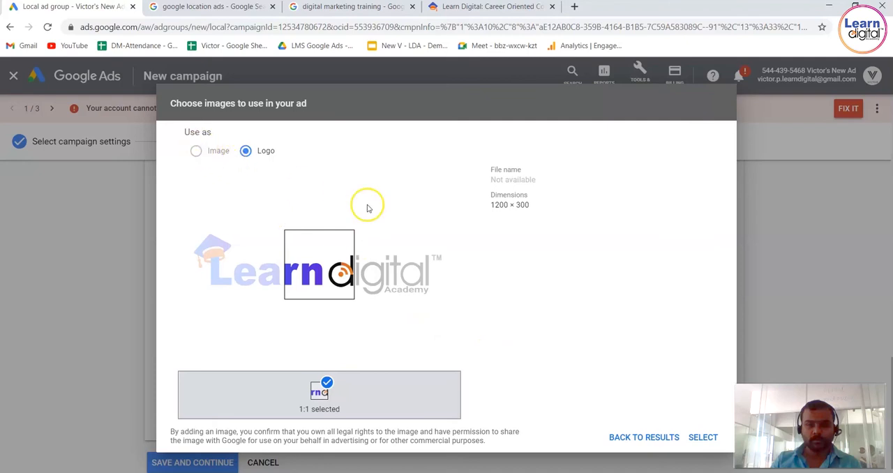
click(677, 444)
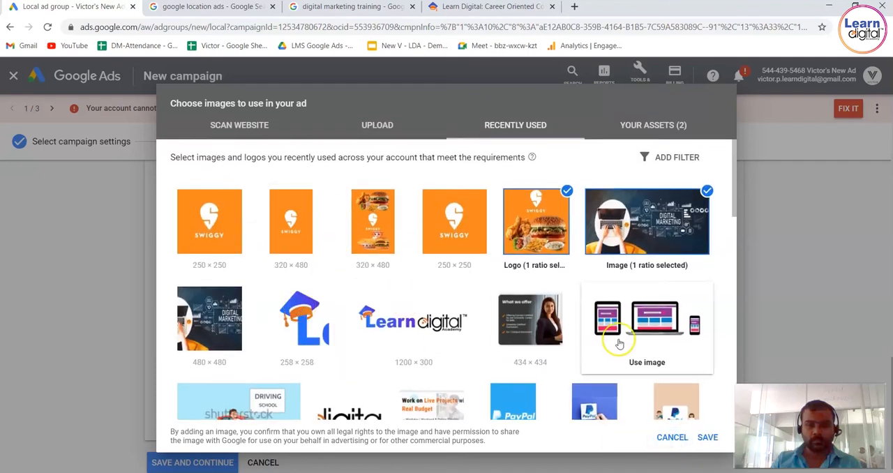
click(656, 336)
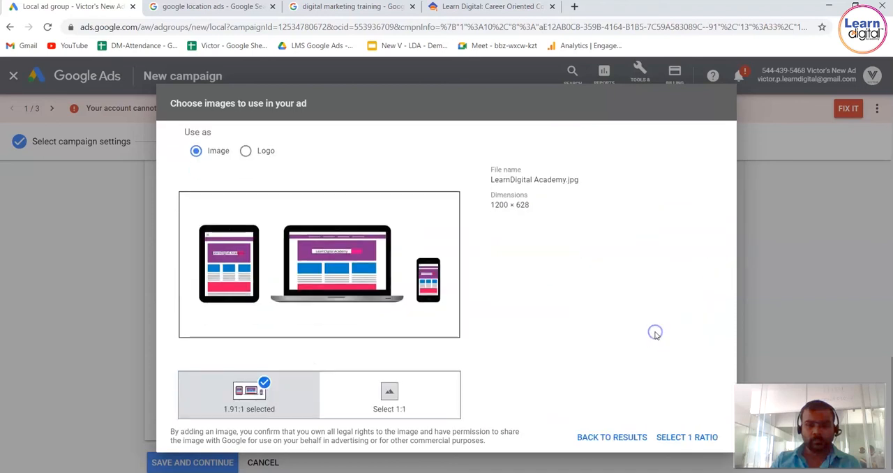
click(664, 440)
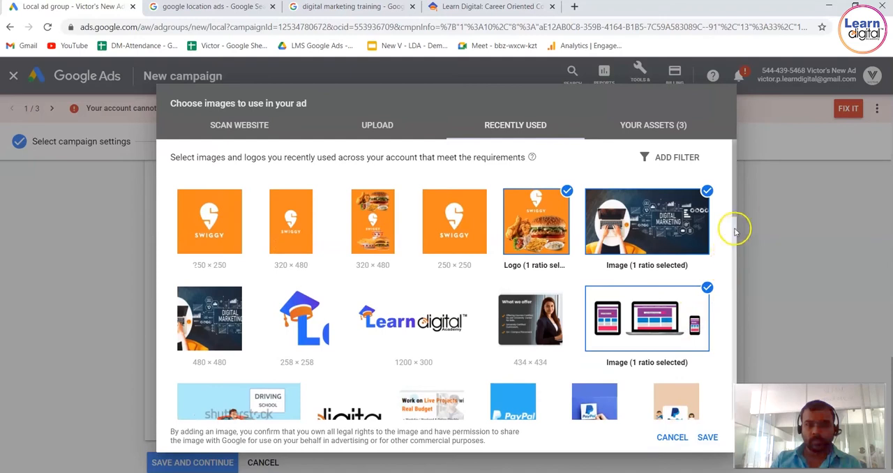
drag(734, 211, 736, 263)
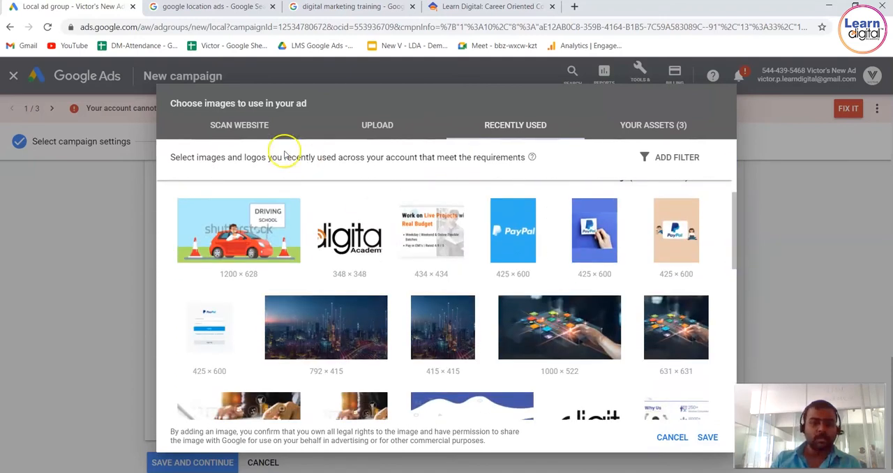
click(239, 130)
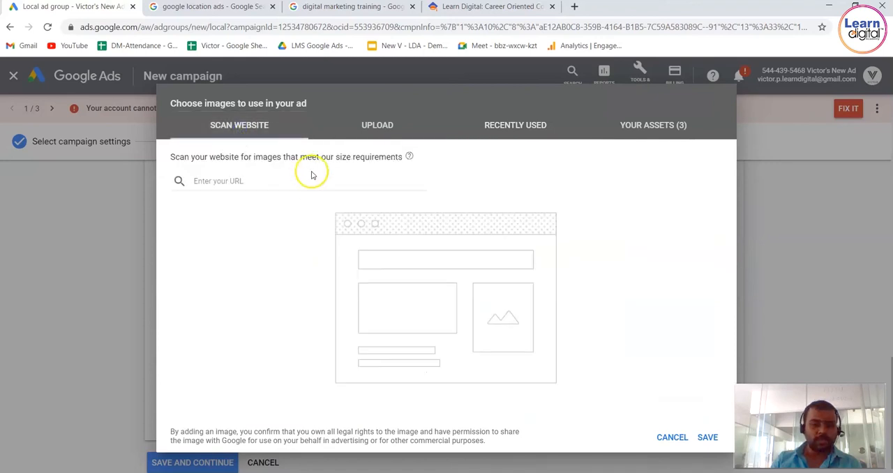
click(301, 180)
text(http://www.learndigital.co)
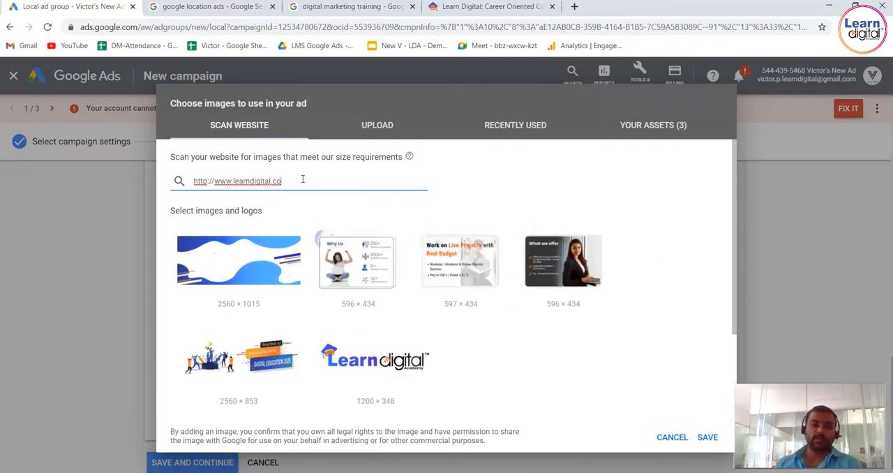
click(396, 270)
drag(305, 276, 304, 276)
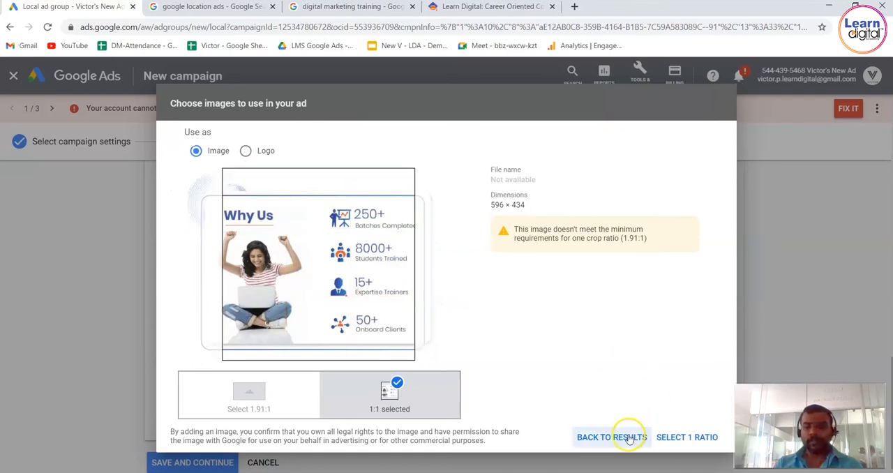
click(675, 437)
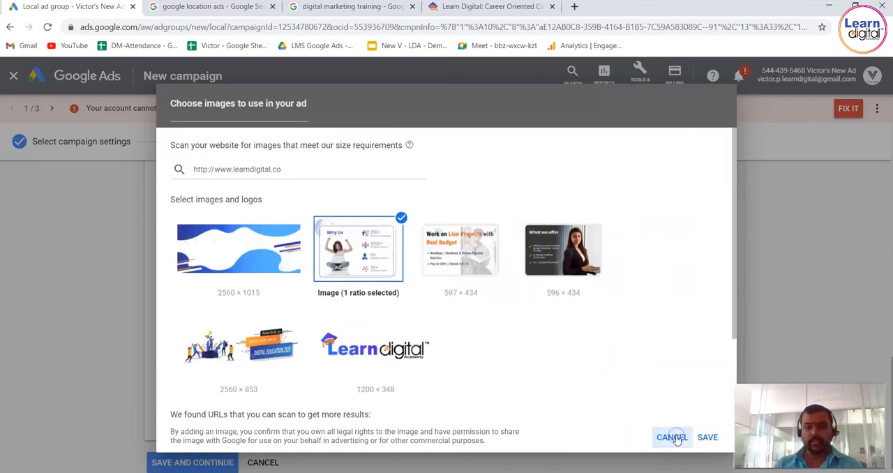
Add the website's "Work on Live Projects" picture in 1:1 ratio and the Digital Education 2020 award banner in two ratios.
click(459, 269)
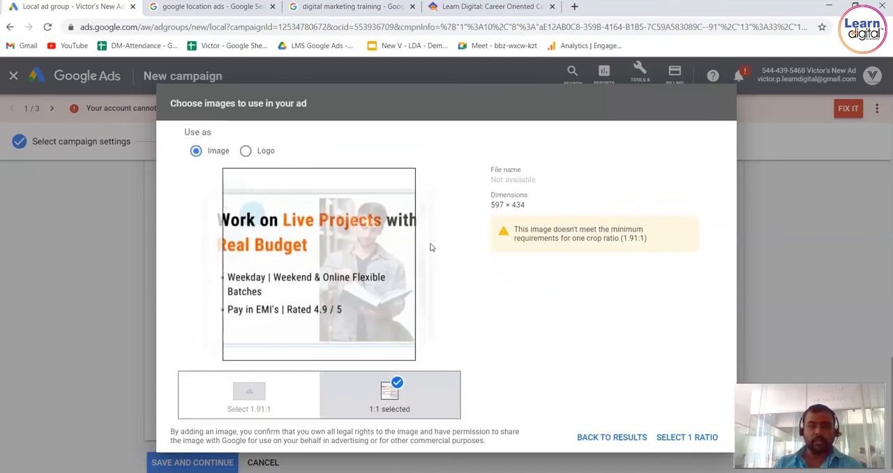
drag(375, 239, 373, 240)
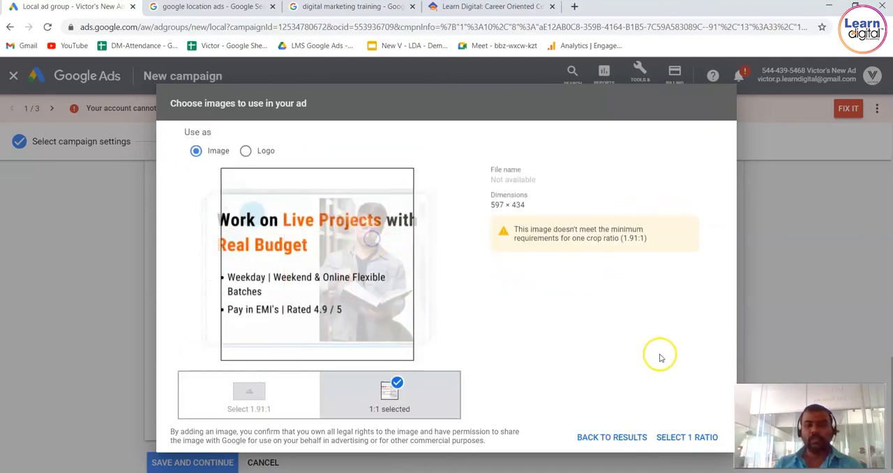
click(686, 439)
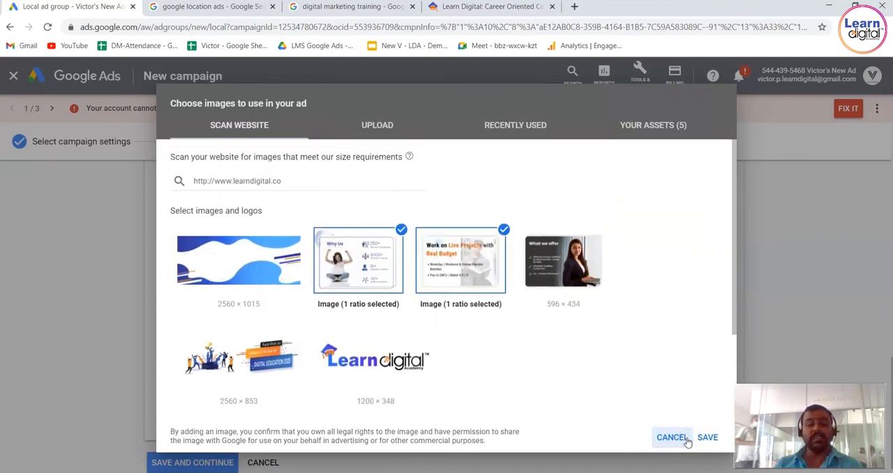
click(234, 380)
click(668, 435)
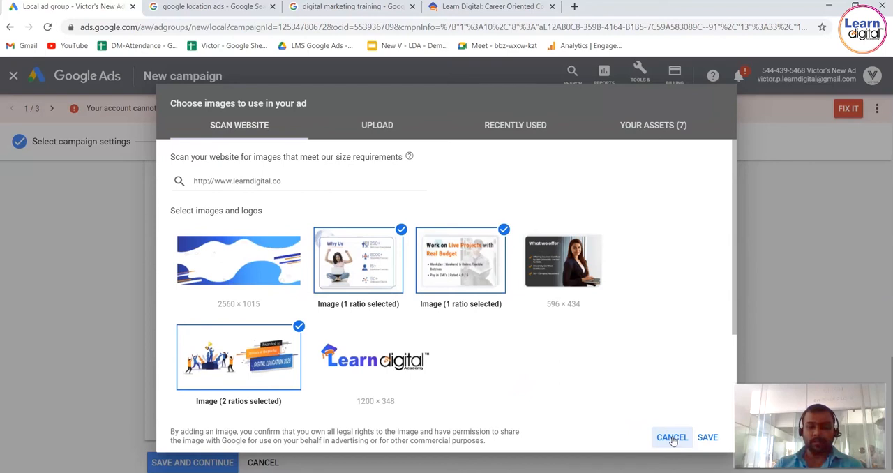
Review the selected assets and add the recently used 434 × 434 "Work on Live Projects" picture and the 1000 × 522 glowing app icons picture.
click(389, 136)
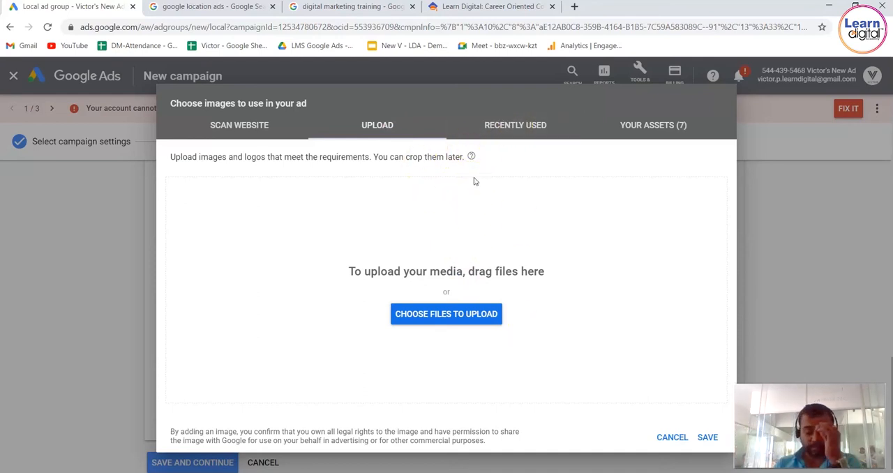
click(624, 132)
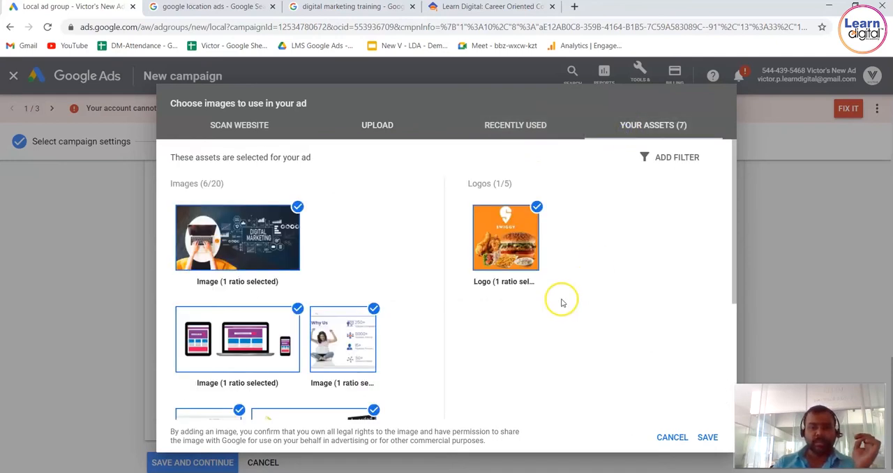
drag(736, 294, 727, 231)
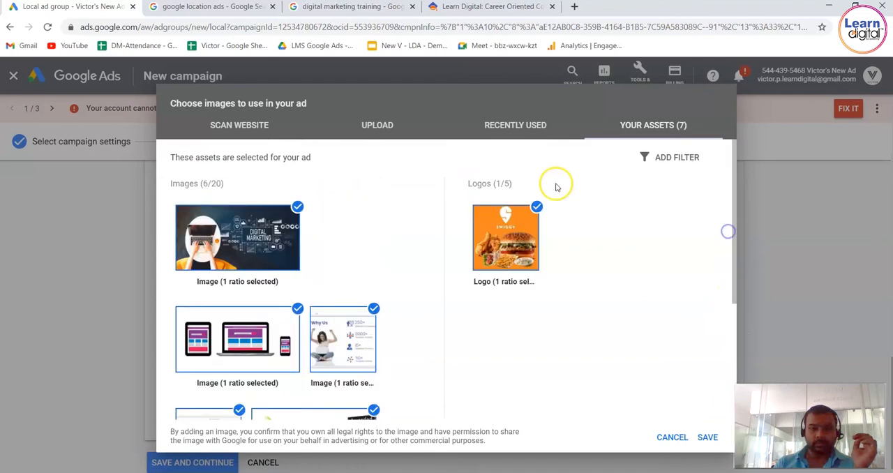
click(539, 118)
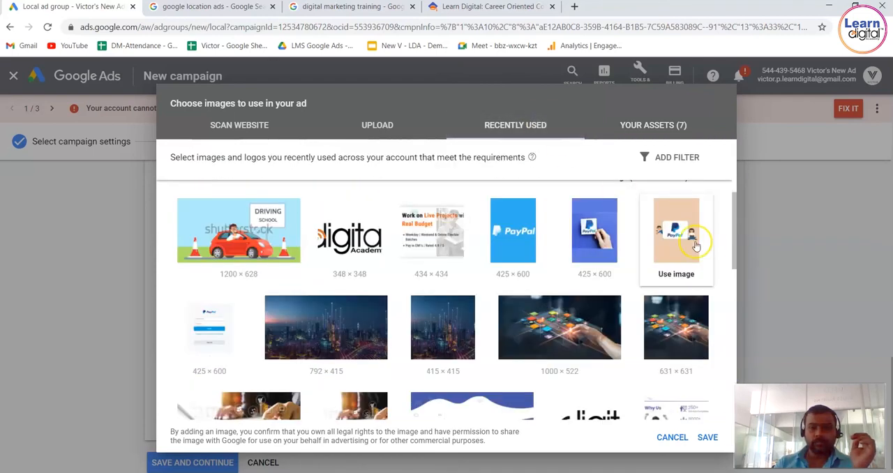
click(464, 225)
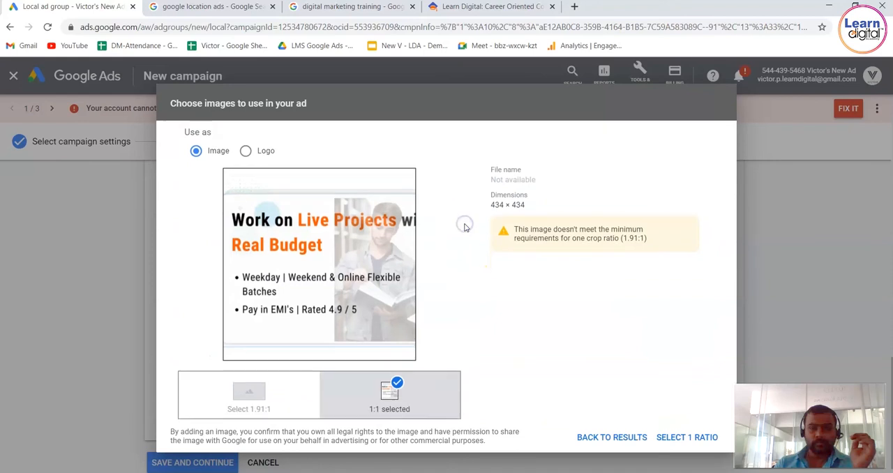
click(675, 438)
click(613, 340)
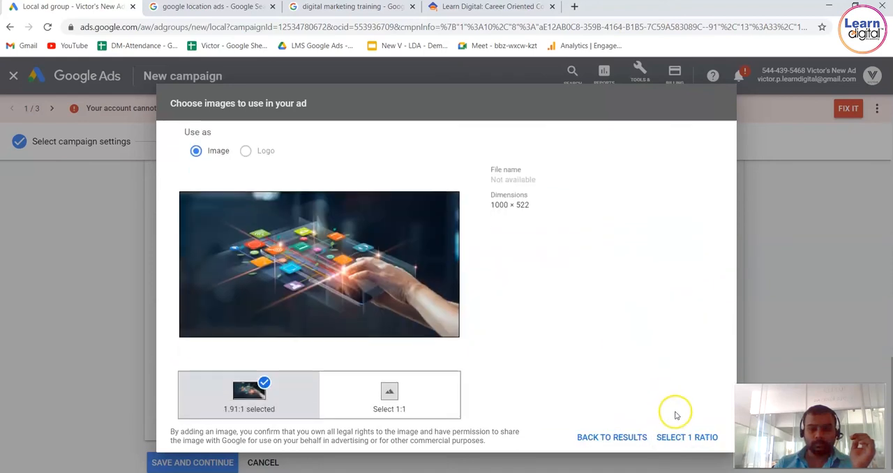
click(689, 437)
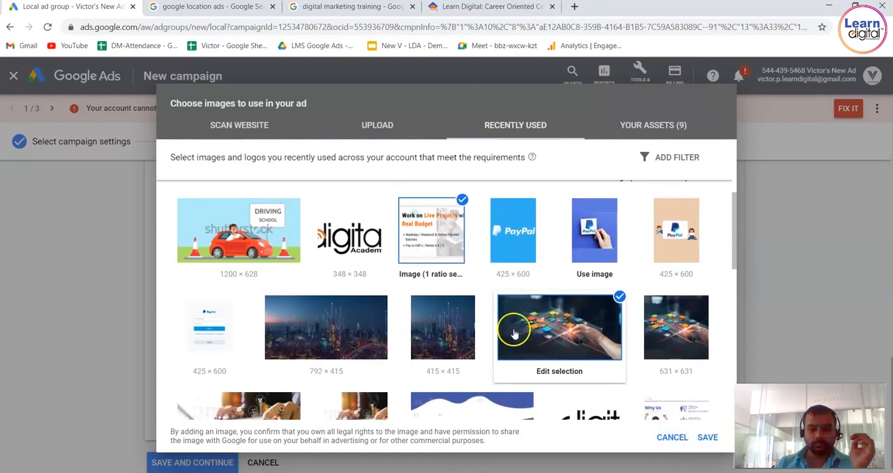
Add the recently used 415 × 415 city skyline picture in 1:1 ratio and save the ad's image and logo selection.
click(466, 325)
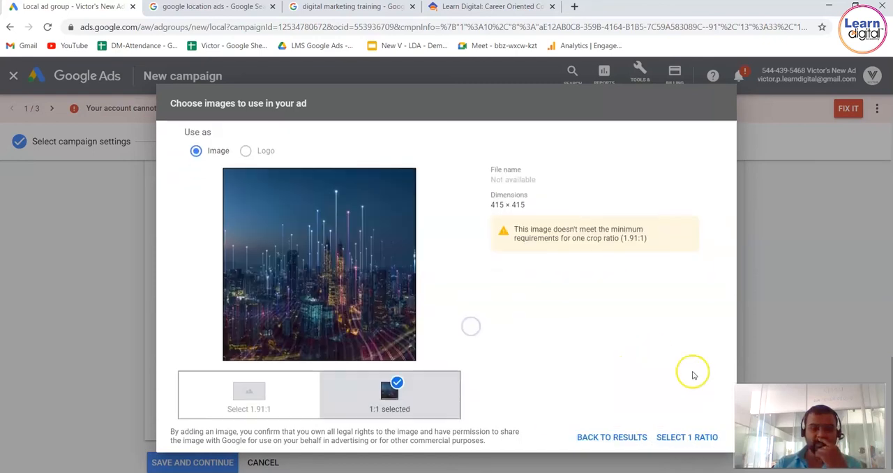
click(706, 437)
click(707, 444)
click(754, 239)
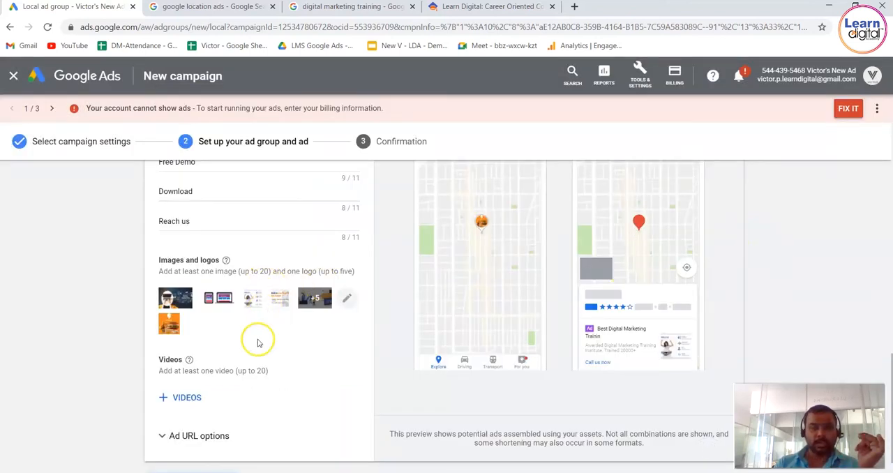
Search YouTube for "learndigitalacademy" and add the "Blogging Dashboard Overview" and "Introduction to Facebook ads" videos to the ad.
click(184, 398)
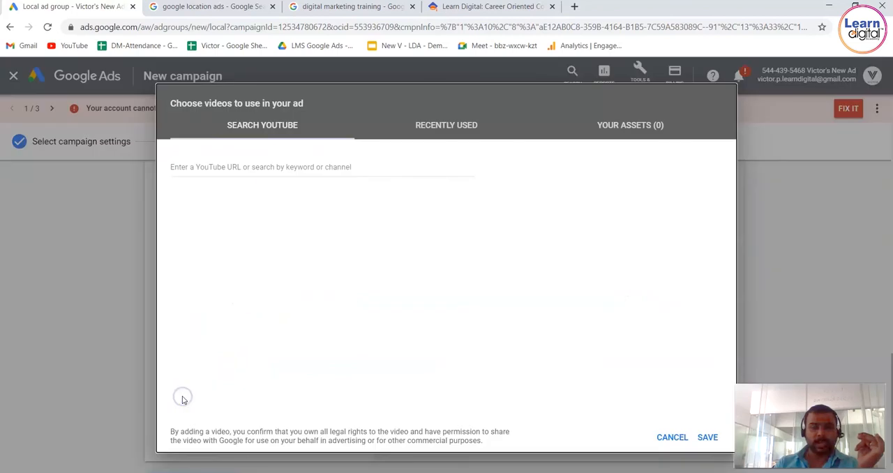
click(276, 170)
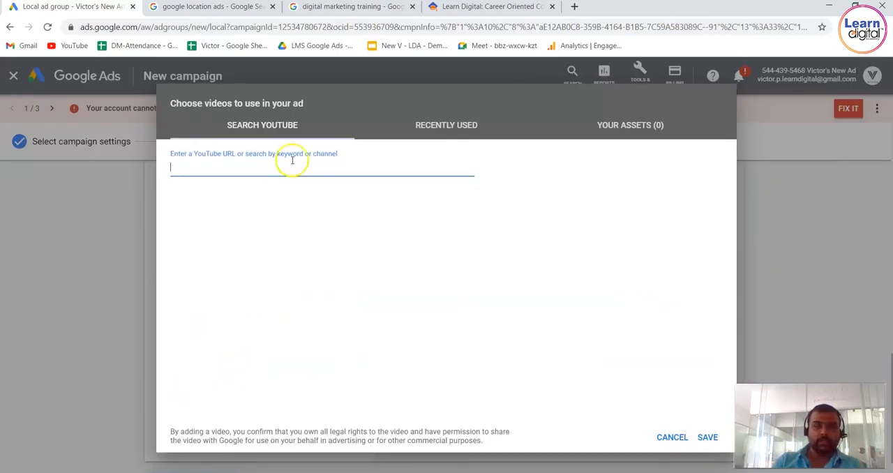
text(learndigitalacademy)
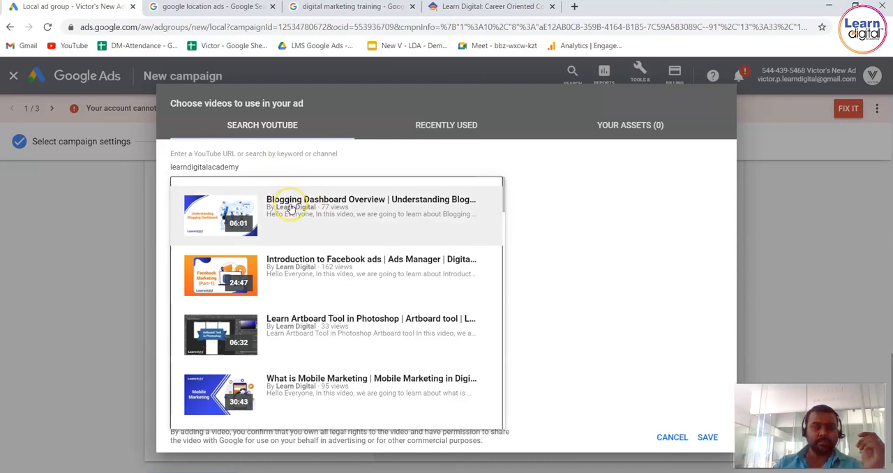
click(292, 204)
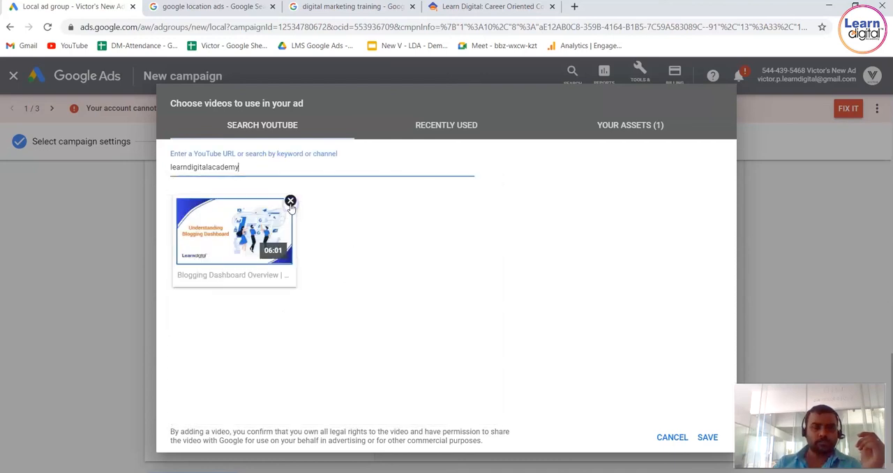
click(279, 171)
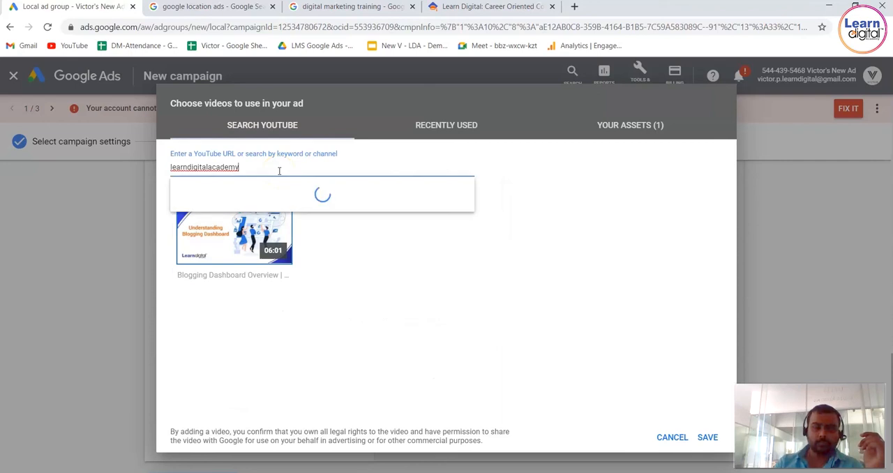
click(297, 251)
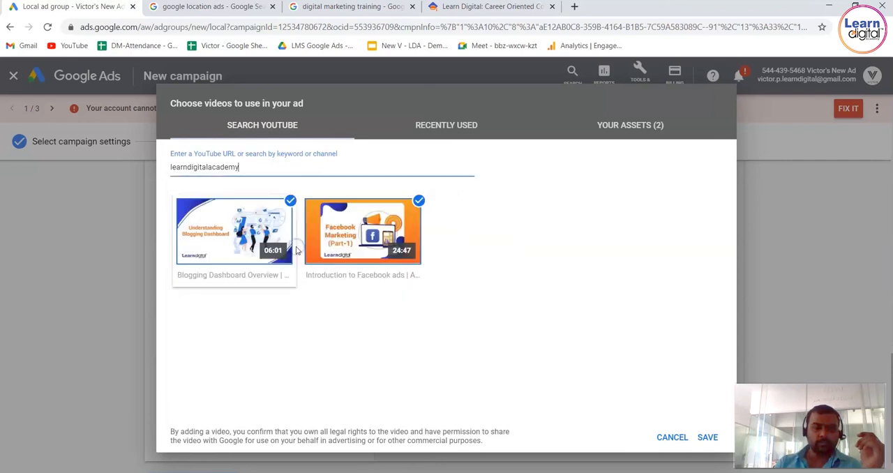
Add the "What is Mobile Marketing" and "What is Content Writing" videos from the learndigitalacademy results.
click(288, 168)
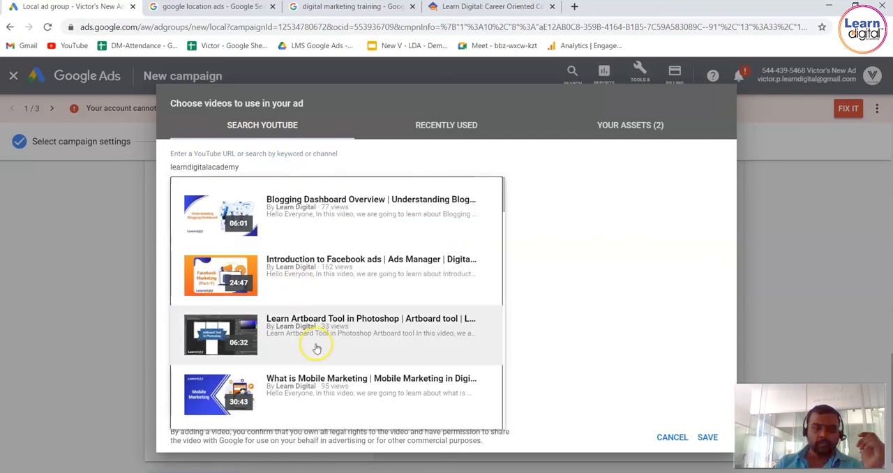
click(323, 393)
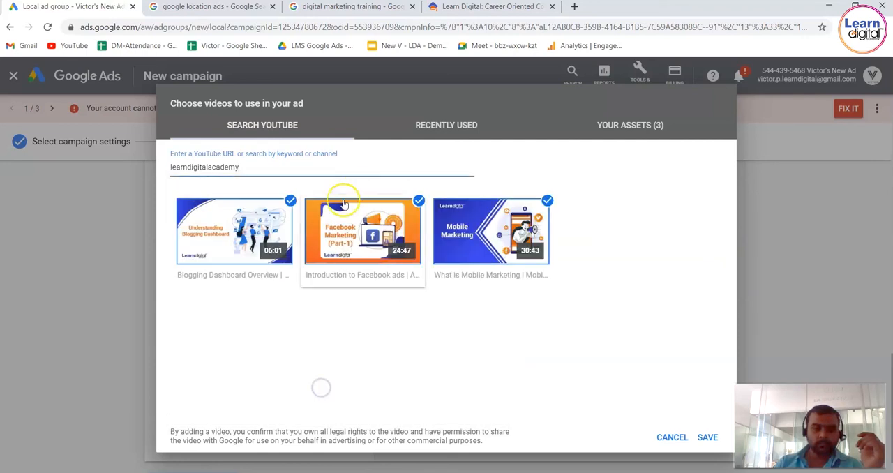
click(367, 170)
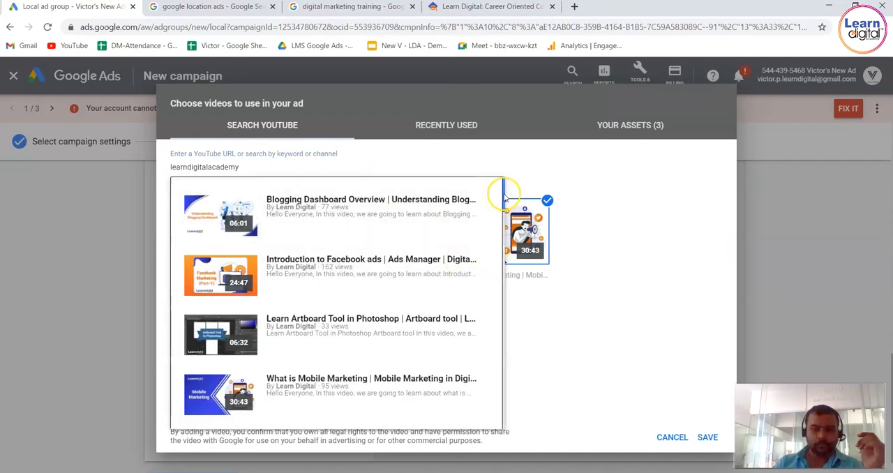
scroll(503, 195, down, 5)
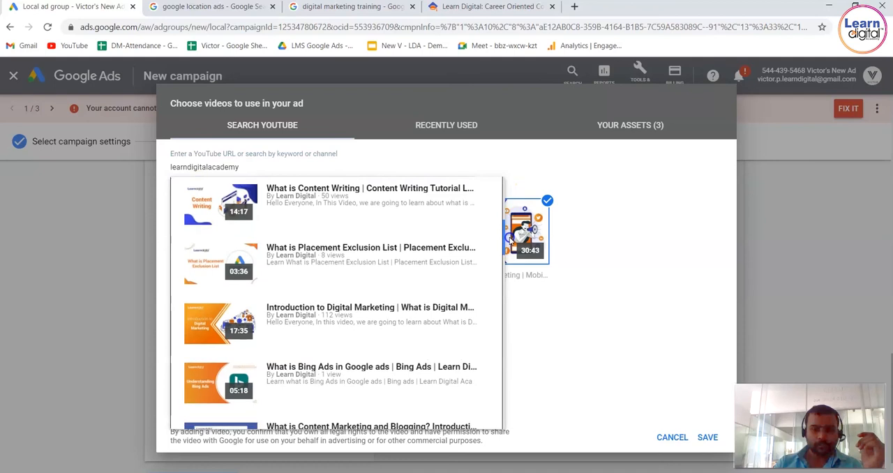
click(332, 221)
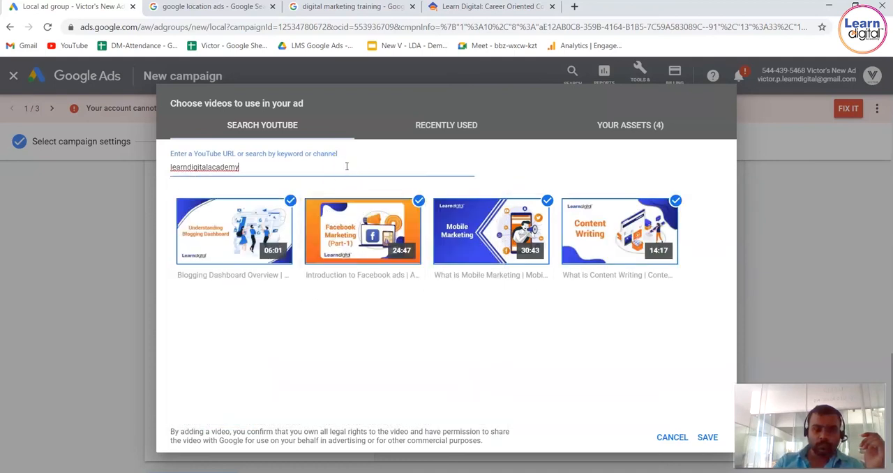
Add the "What is Buyer Persona" video from the learndigitalacademy results and save the ad's video selection.
click(346, 166)
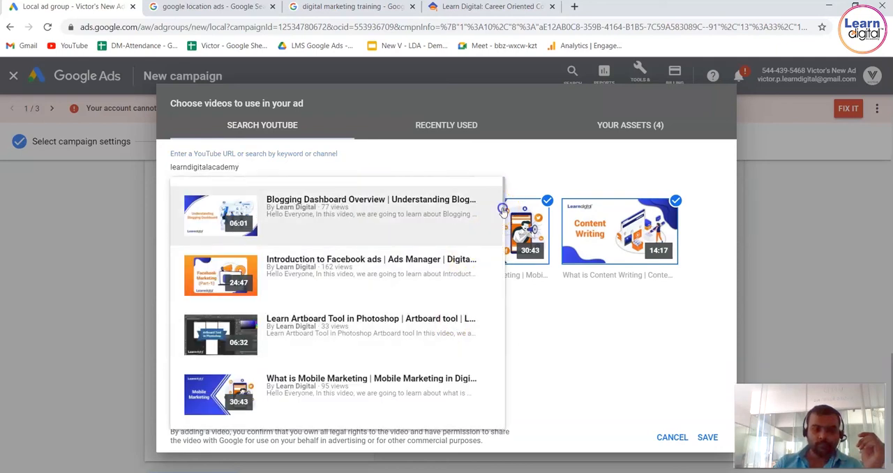
drag(503, 206, 508, 293)
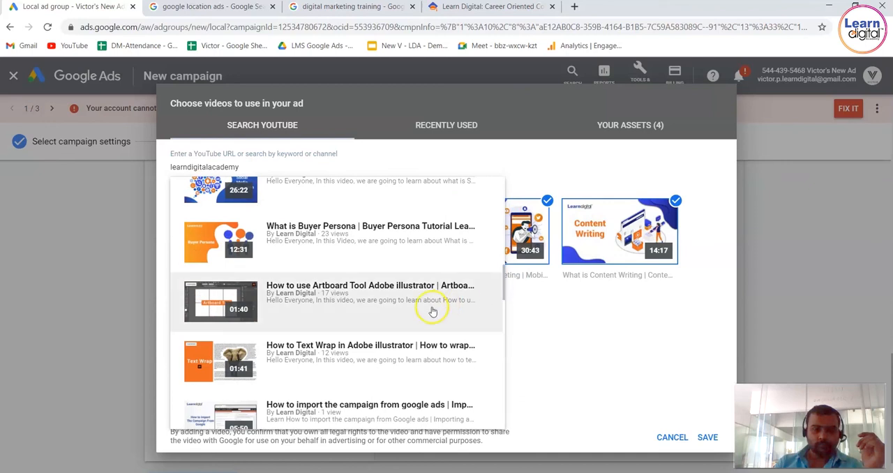
click(406, 237)
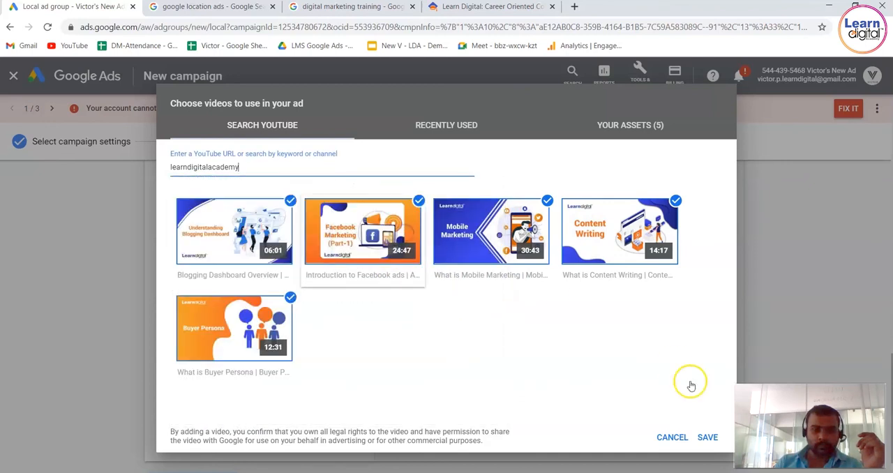
click(708, 438)
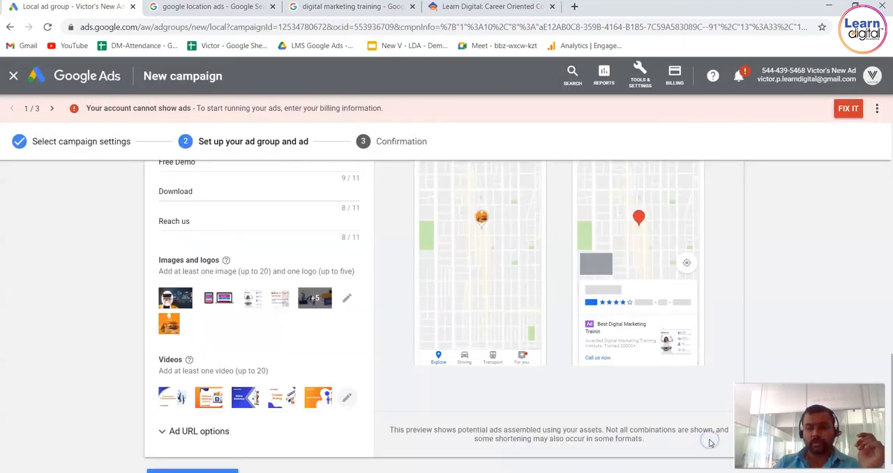
Preview how the Local ad appears on the Display network and on Google Search.
click(809, 276)
scroll(809, 275, up, 4)
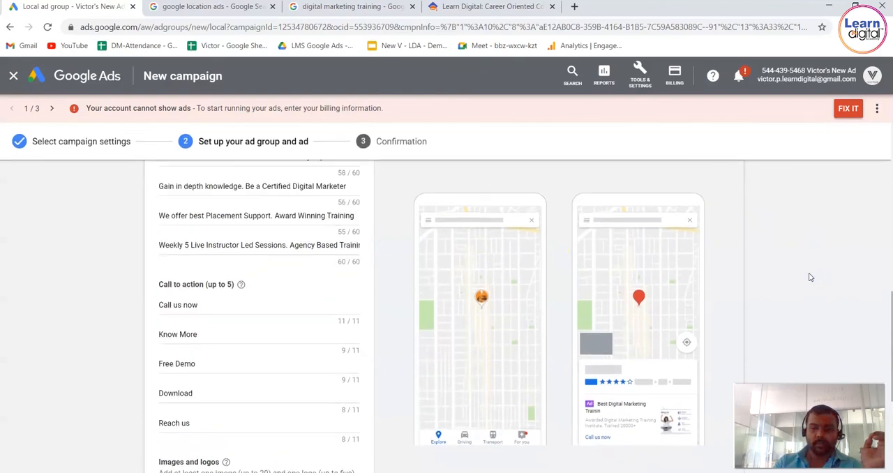
scroll(809, 277, up, 4)
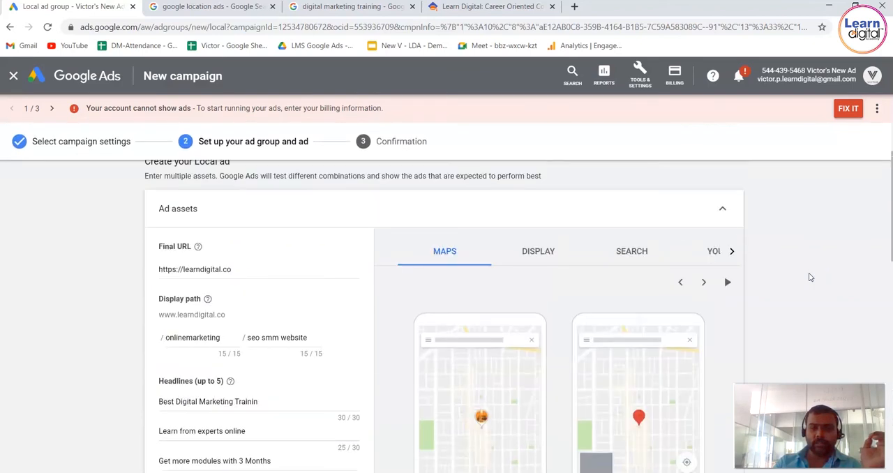
click(529, 260)
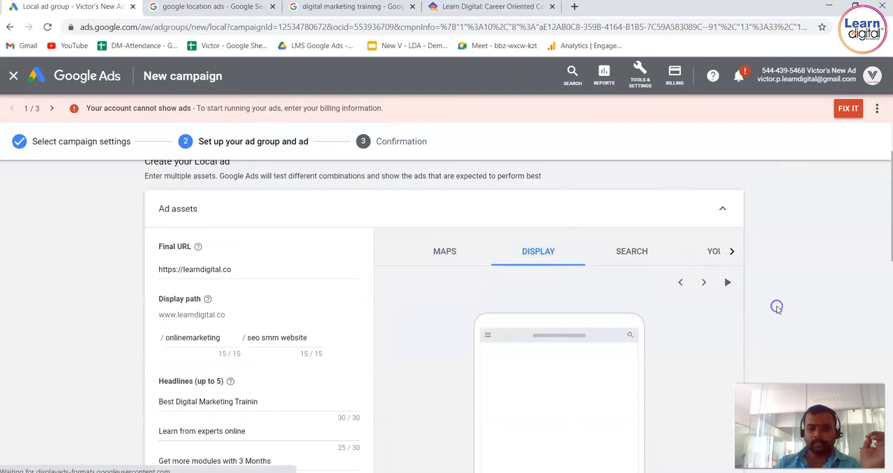
scroll(778, 310, down, 2)
scroll(778, 310, up, 1)
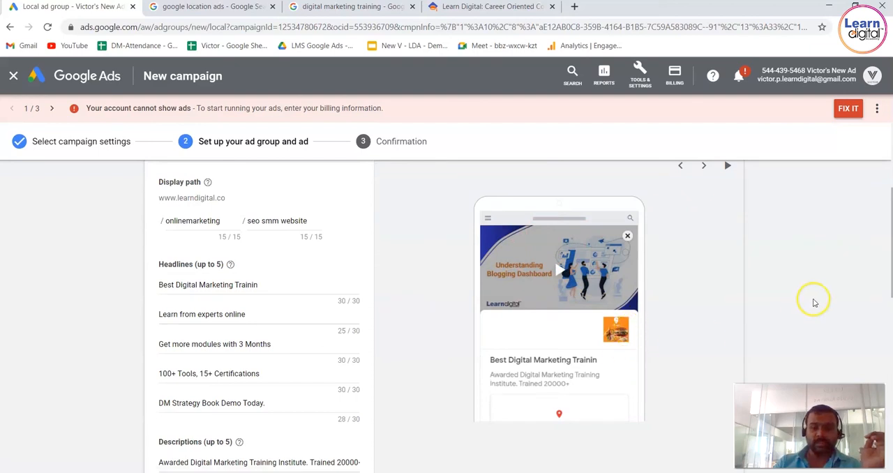
scroll(812, 300, up, 1)
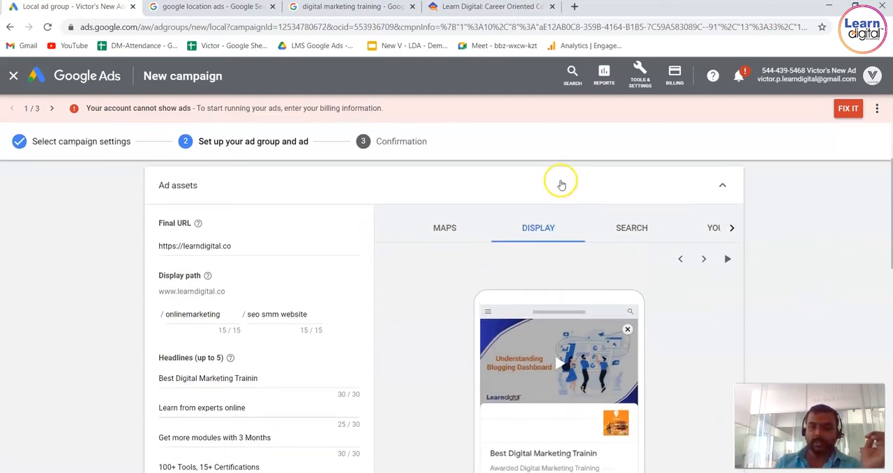
click(623, 221)
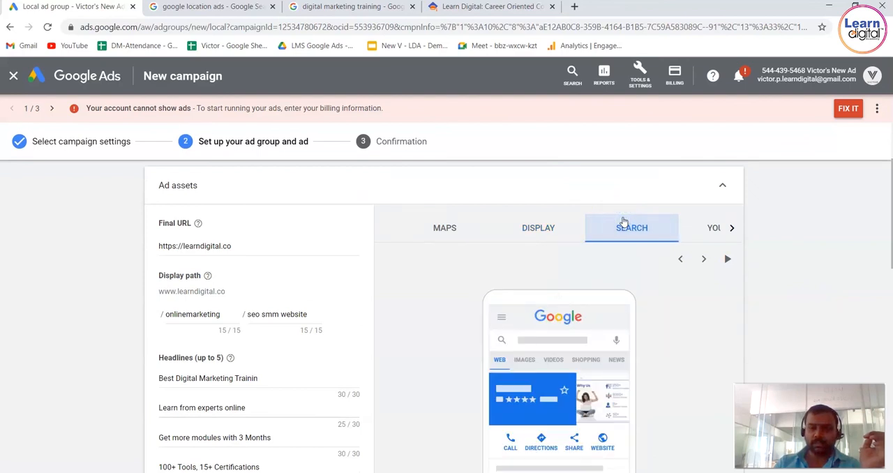
click(597, 364)
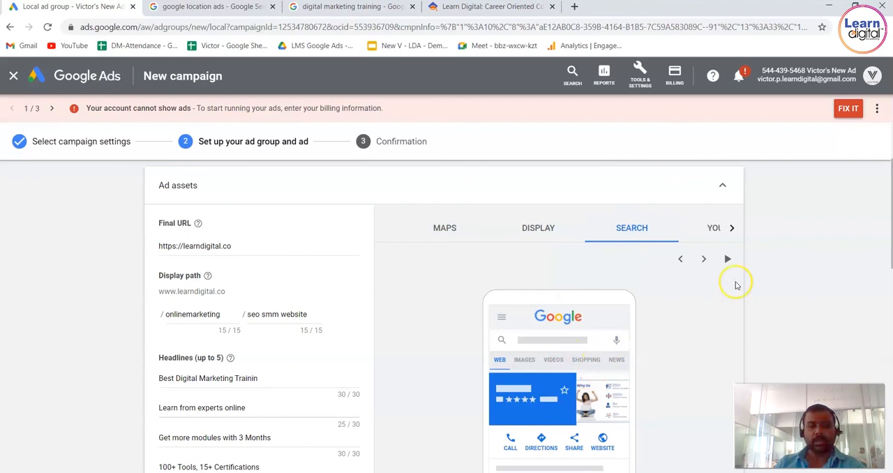
Preview the Local ad on YouTube and go through its variations with the different videos and headlines.
click(717, 231)
scroll(784, 261, down, 1)
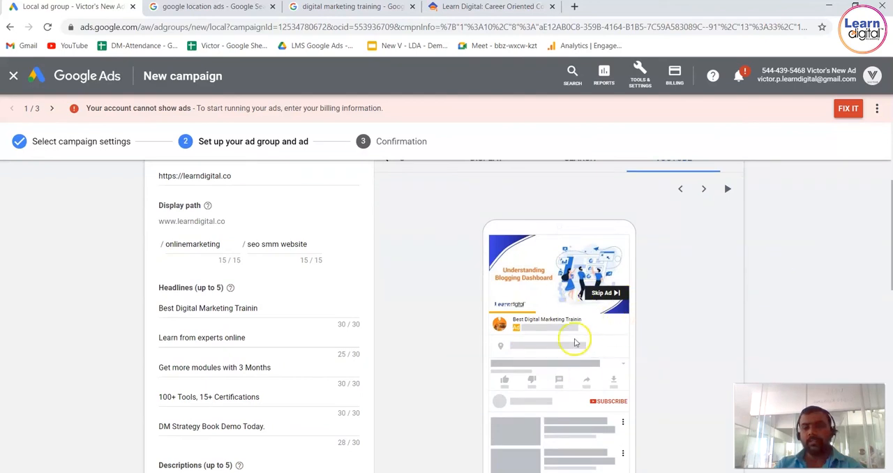
scroll(765, 289, up, 1)
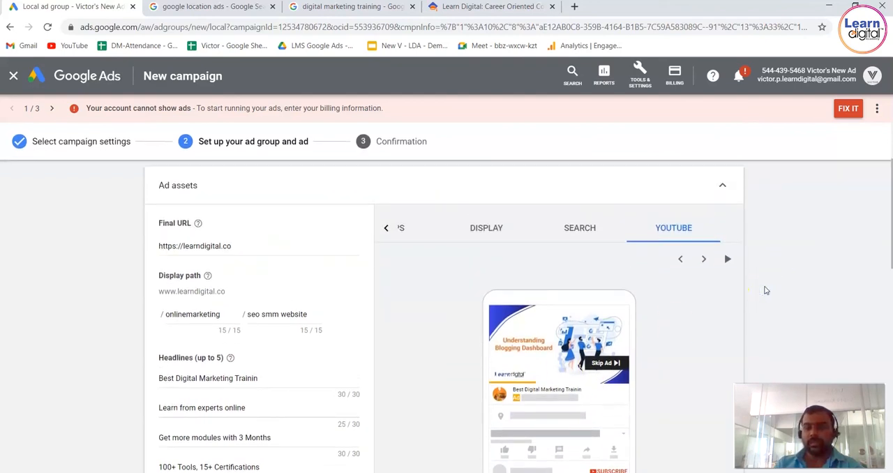
click(727, 260)
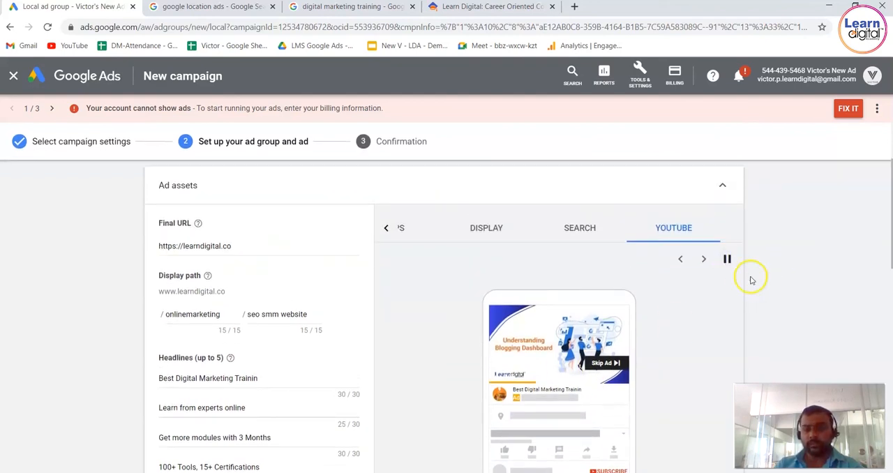
click(706, 260)
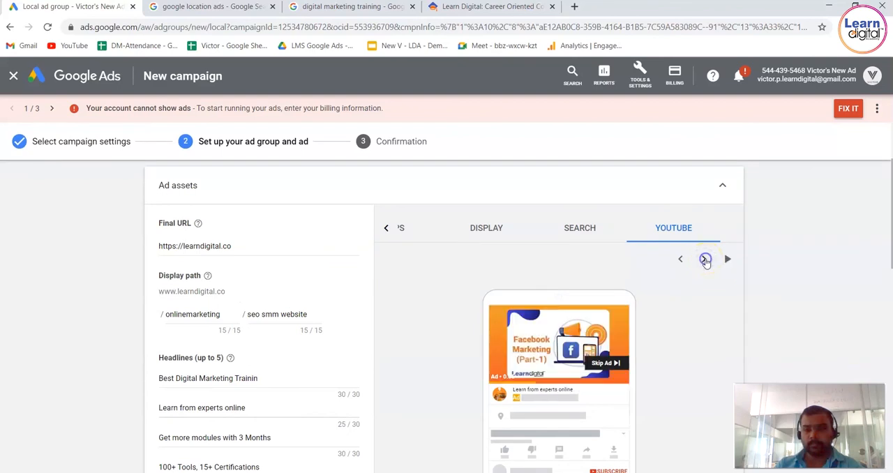
click(706, 260)
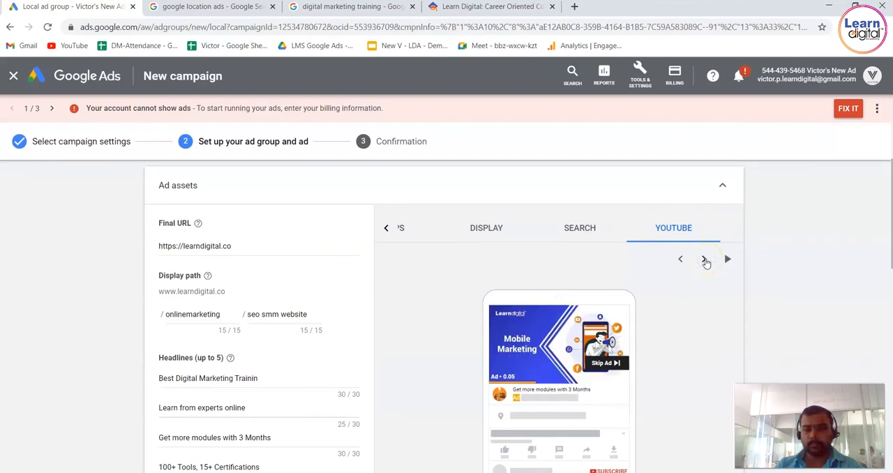
click(705, 260)
click(705, 259)
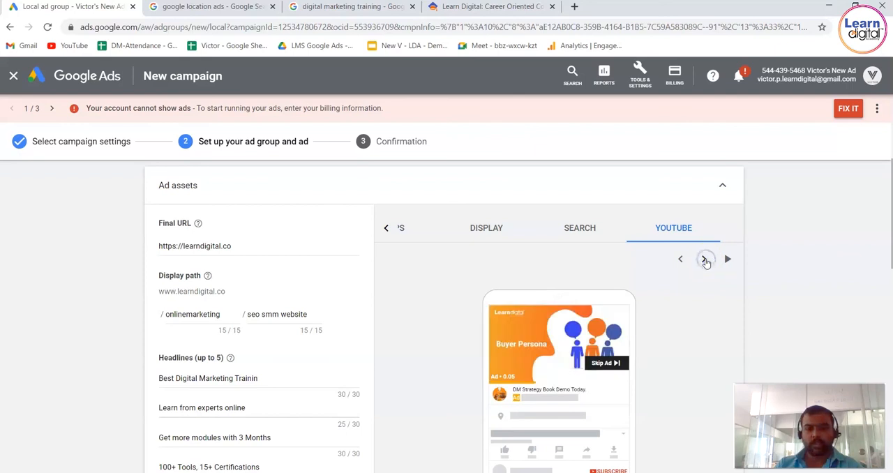
click(705, 259)
Go through the Local ad's Search preview variations.
click(598, 230)
click(707, 261)
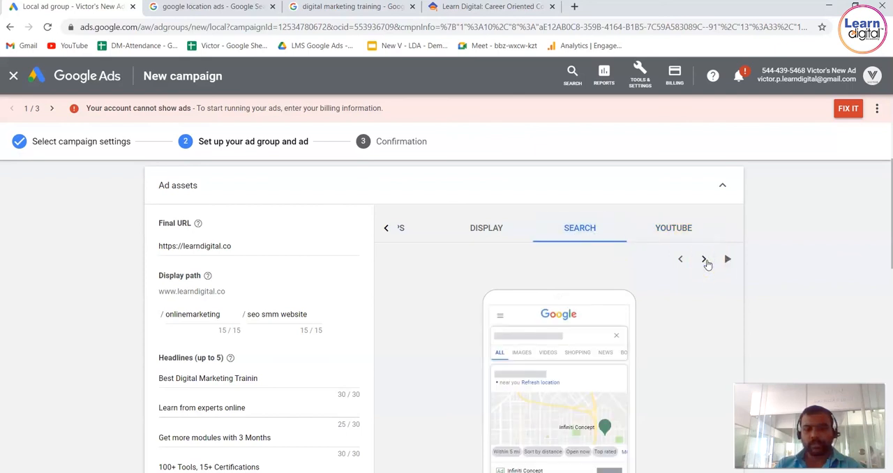
click(706, 260)
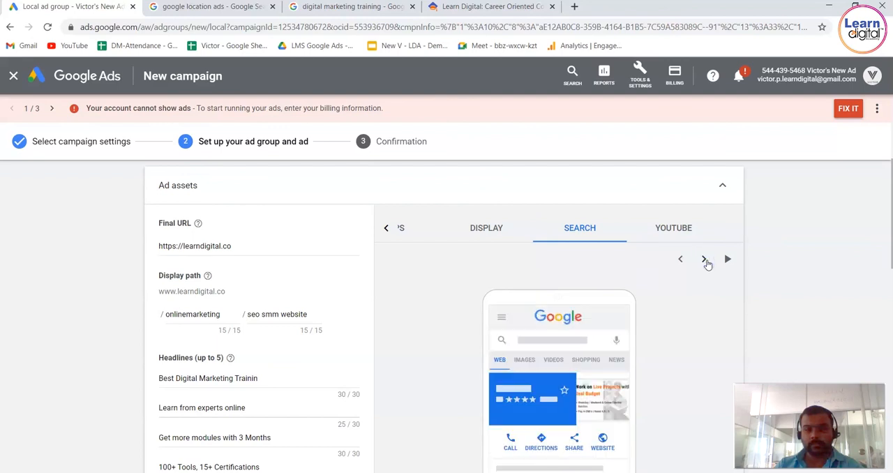
click(705, 261)
click(706, 260)
Go through the Local ad's Display preview variations, checking the video, text and image layouts.
click(498, 224)
click(703, 259)
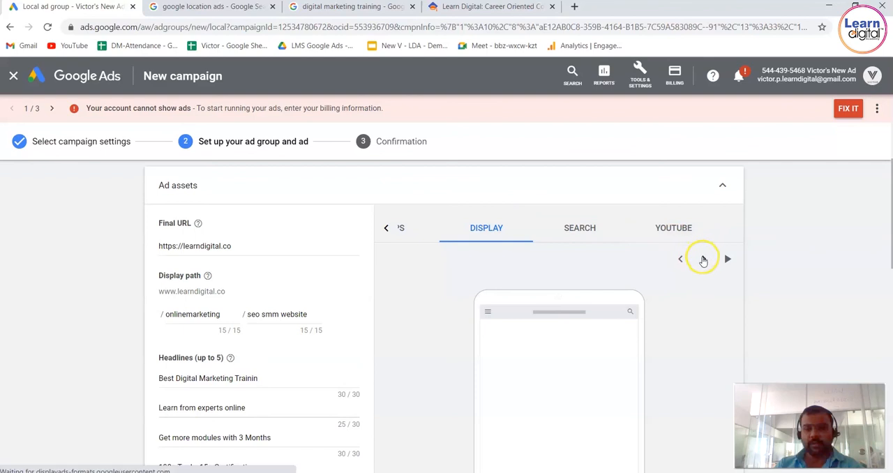
click(773, 256)
scroll(773, 257, down, 1)
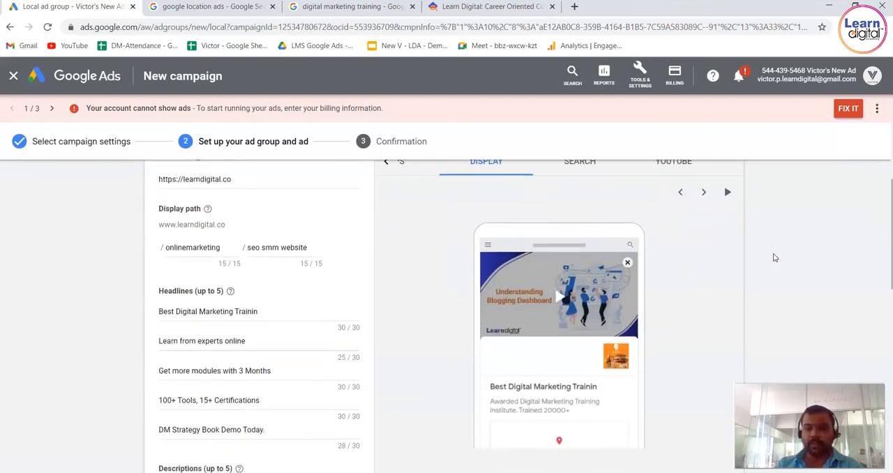
click(704, 193)
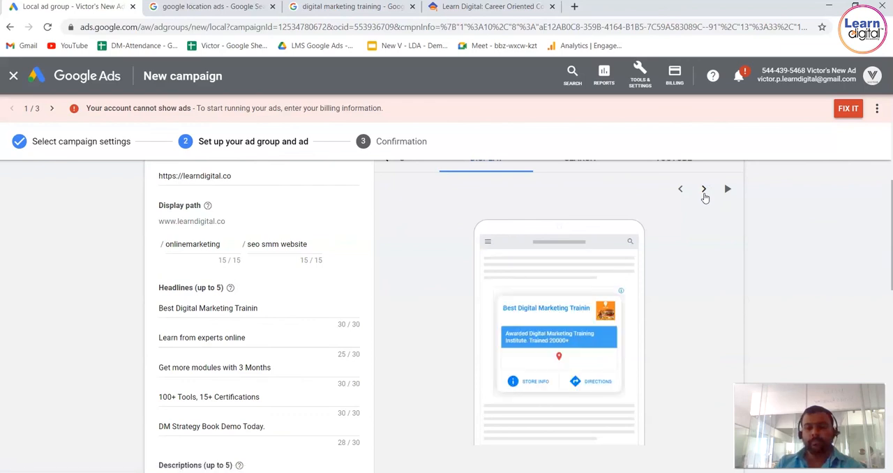
click(704, 193)
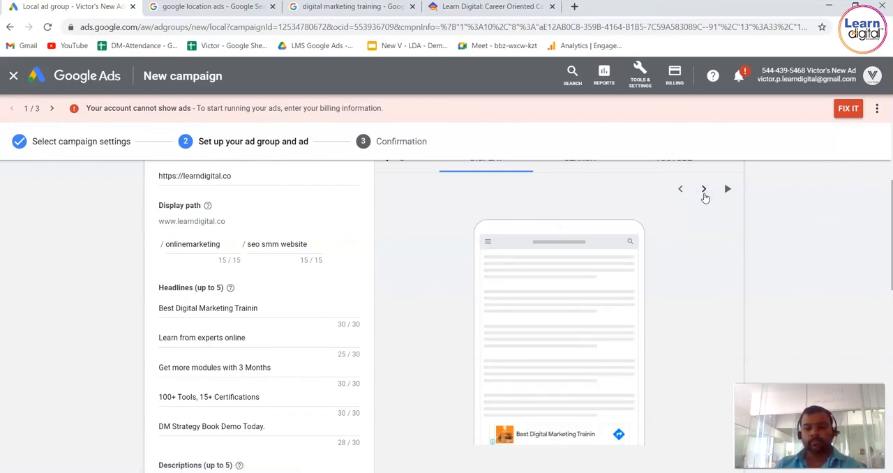
click(704, 193)
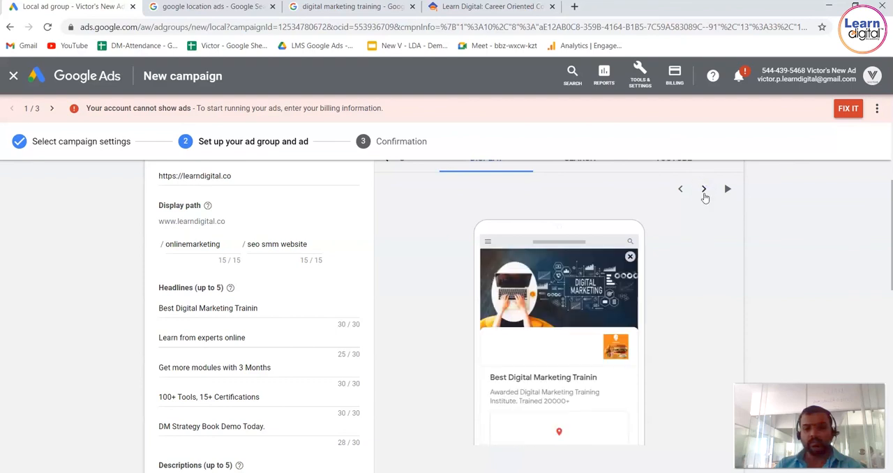
Save the completed ad group and Local ad and continue to the campaign confirmation.
scroll(822, 297, down, 1)
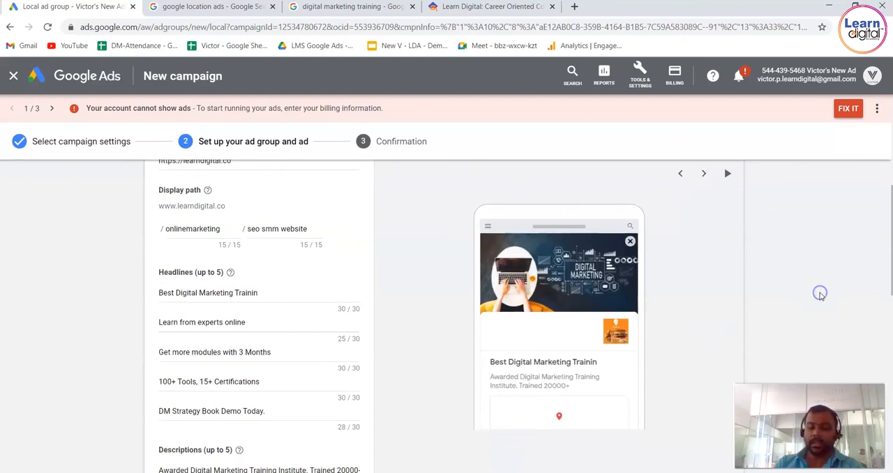
scroll(821, 297, down, 10)
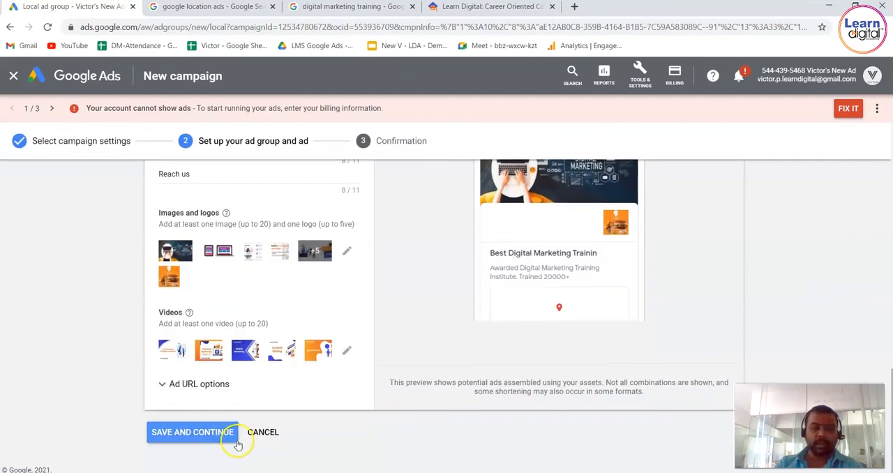
click(216, 434)
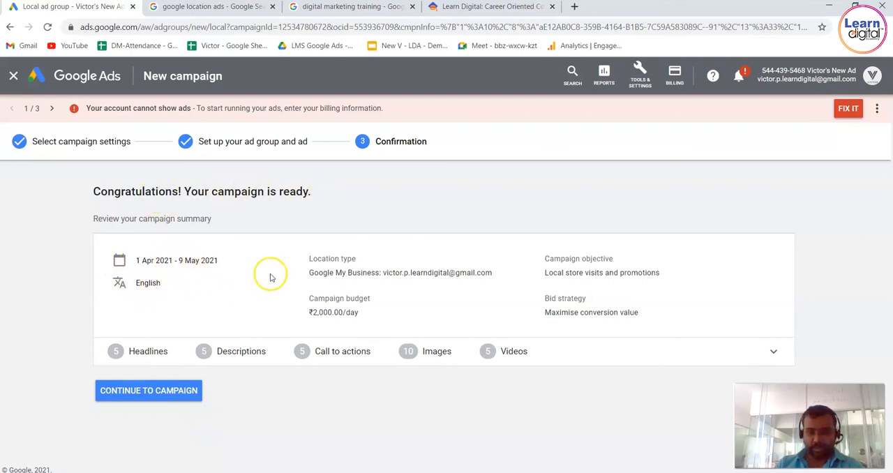
Review the location type, budget, objective and bid strategy in the campaign summary, and continue to the campaign.
drag(310, 260, 390, 296)
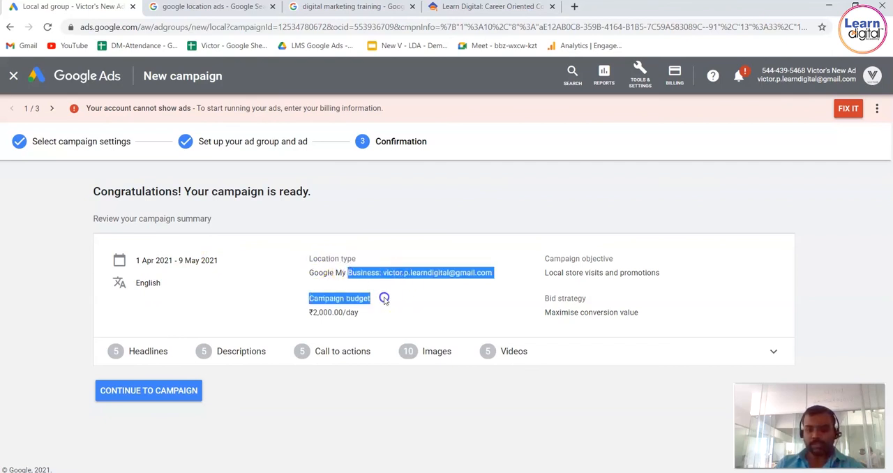
click(385, 298)
drag(543, 259, 707, 309)
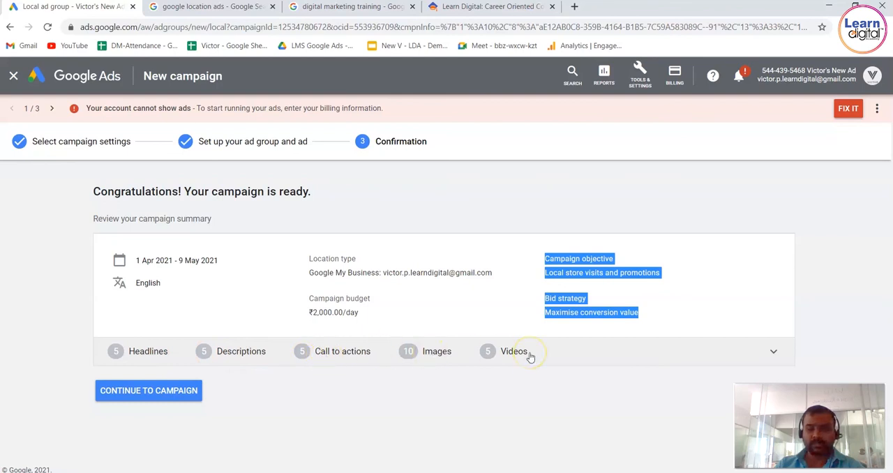
click(189, 394)
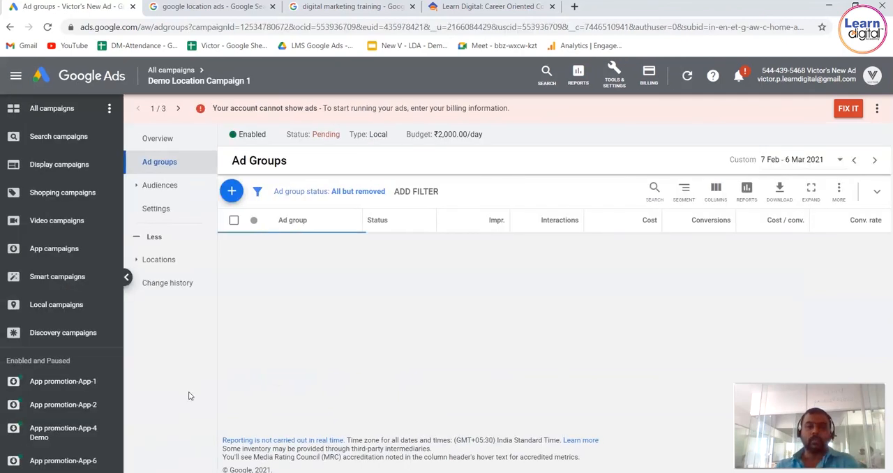